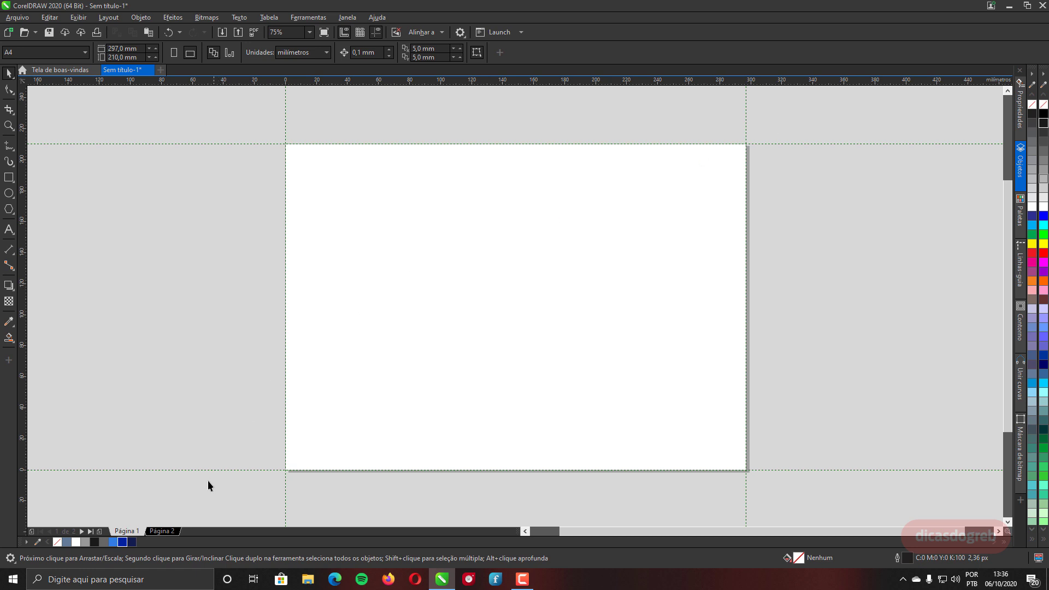
Examine the finished Dossier logo on page 2 and return to blank page 1.
{"action": "left_click", "coordinate": [162, 531]}
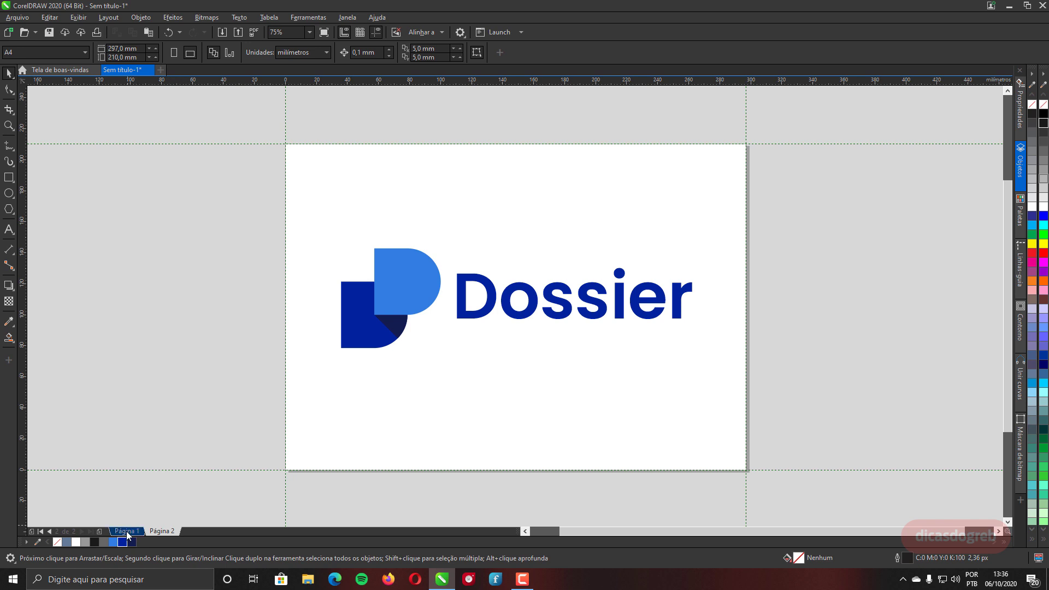
{"action": "left_click", "coordinate": [162, 531]}
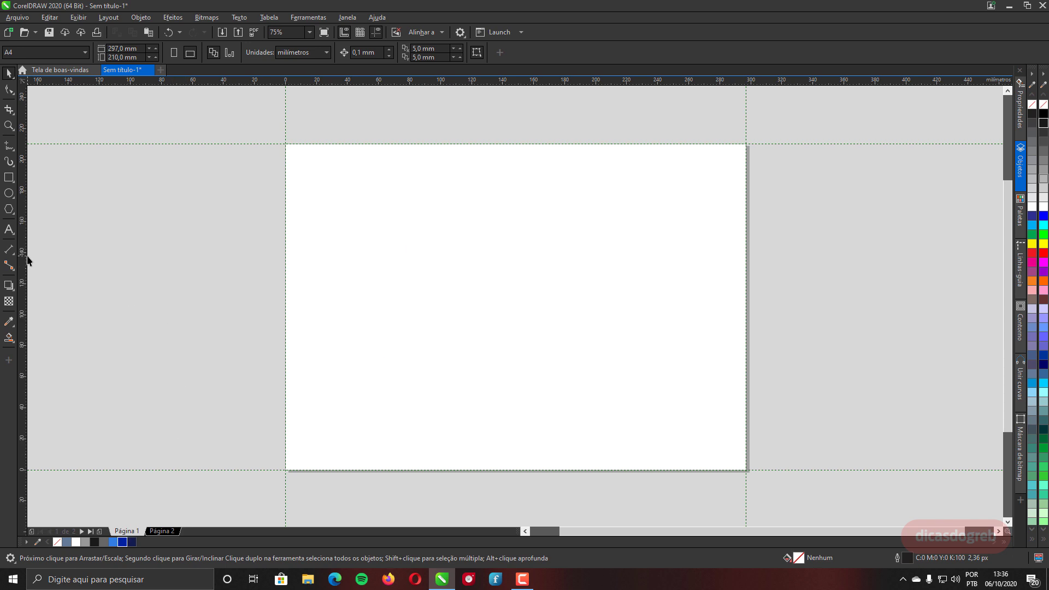
Add a vertical and a horizontal guideline and centre both on the page.
{"action": "left_click_drag", "start_coordinate": [22, 255], "coordinate": [103, 273]}
{"action": "key", "text": "p"}
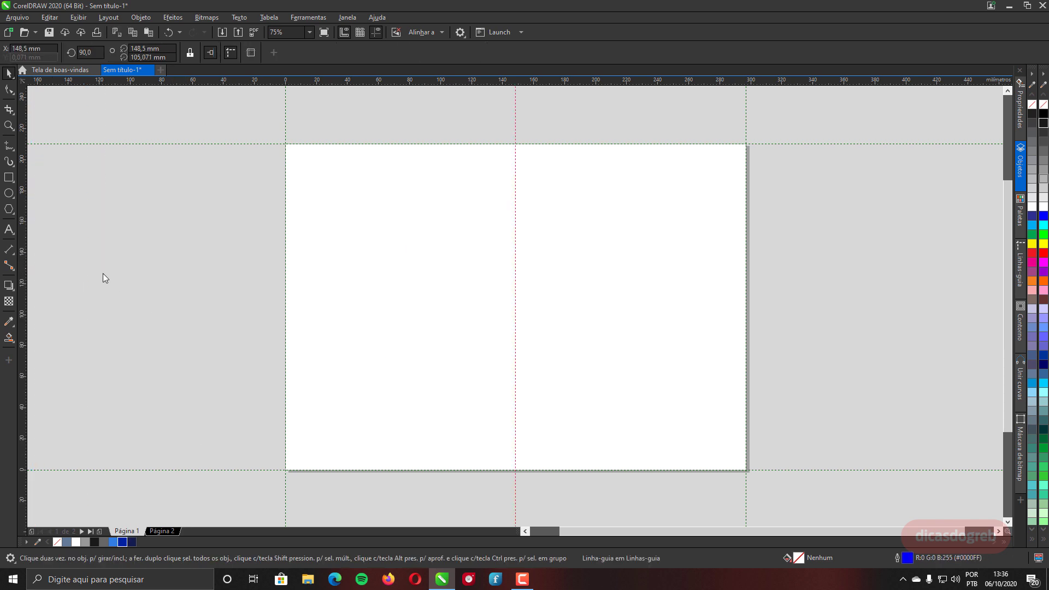
{"action": "left_click_drag", "start_coordinate": [434, 122], "coordinate": [434, 123]}
{"action": "key", "text": "p"}
{"action": "left_click", "coordinate": [450, 158]}
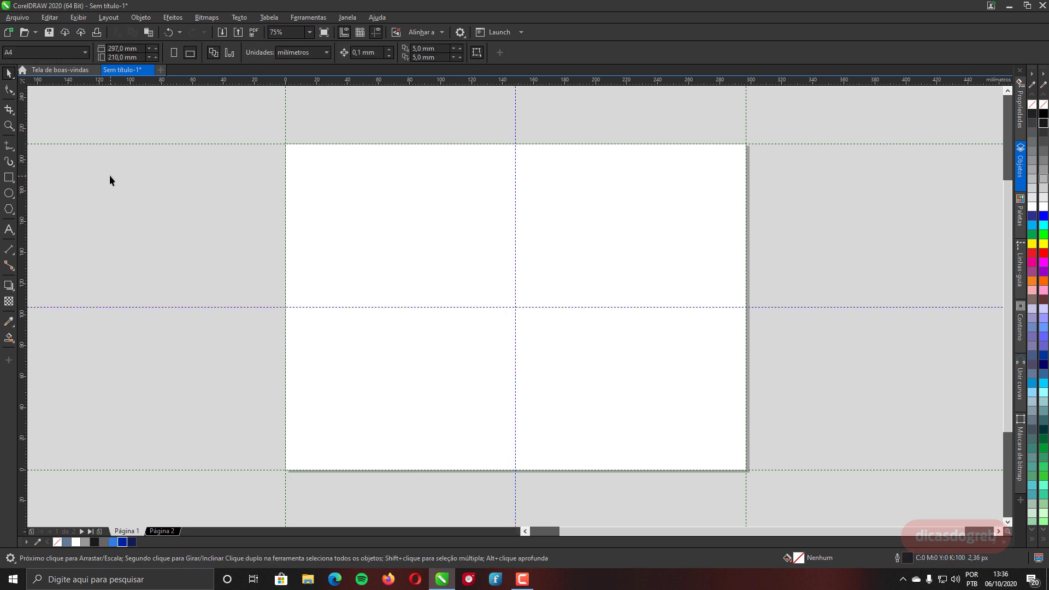
Set the snapping options so that drawing snaps to objects.
{"action": "left_click", "coordinate": [429, 28]}
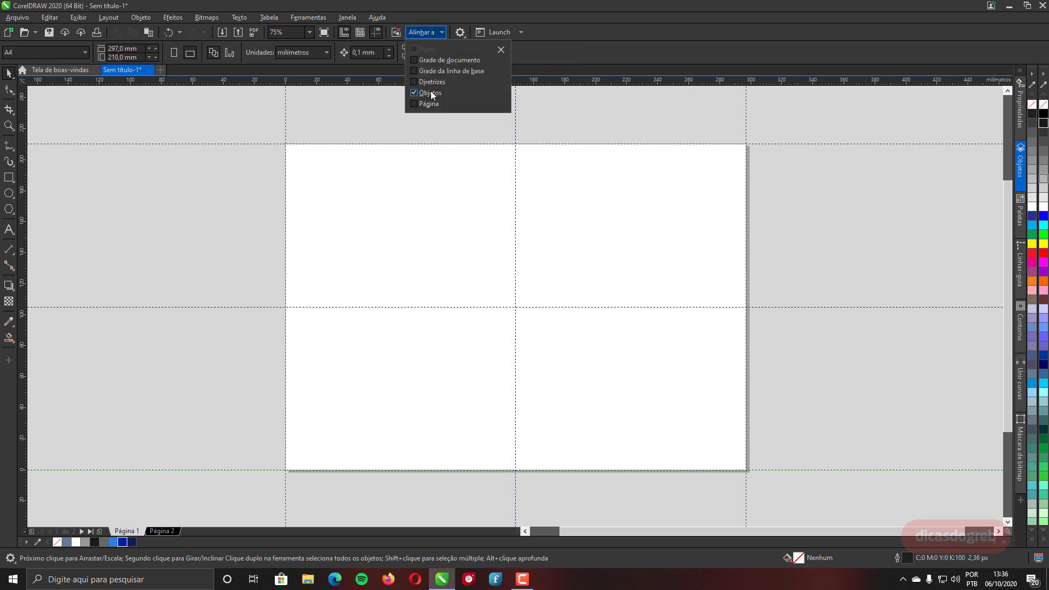
{"action": "left_click", "coordinate": [430, 82]}
{"action": "left_click", "coordinate": [431, 92]}
{"action": "left_click", "coordinate": [434, 34]}
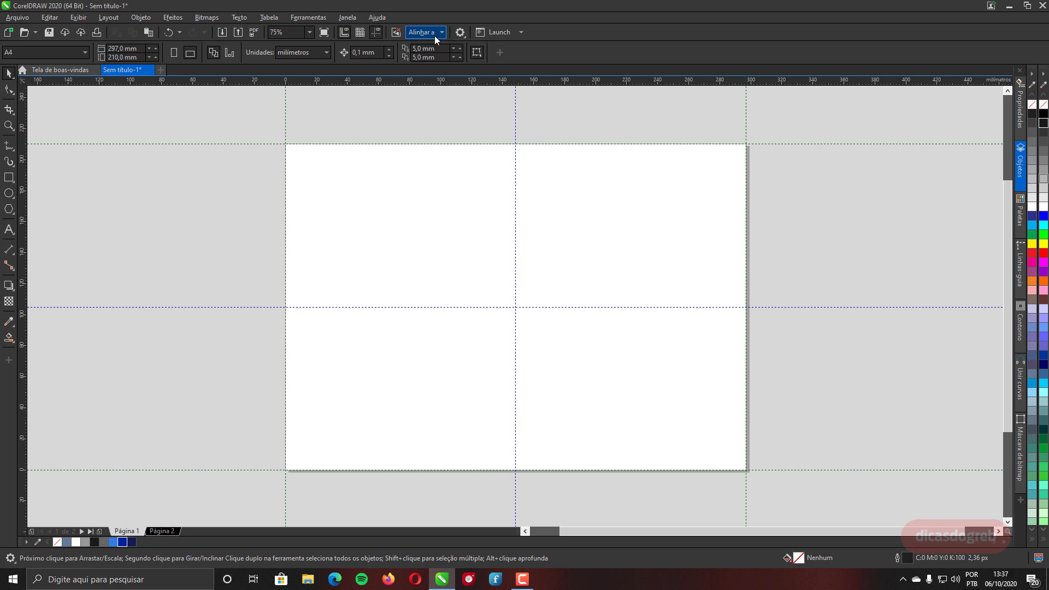
Draw a 100 mm square centred on the intersection of the page-centre guidelines and convert it to curves.
{"action": "left_click", "coordinate": [8, 177]}
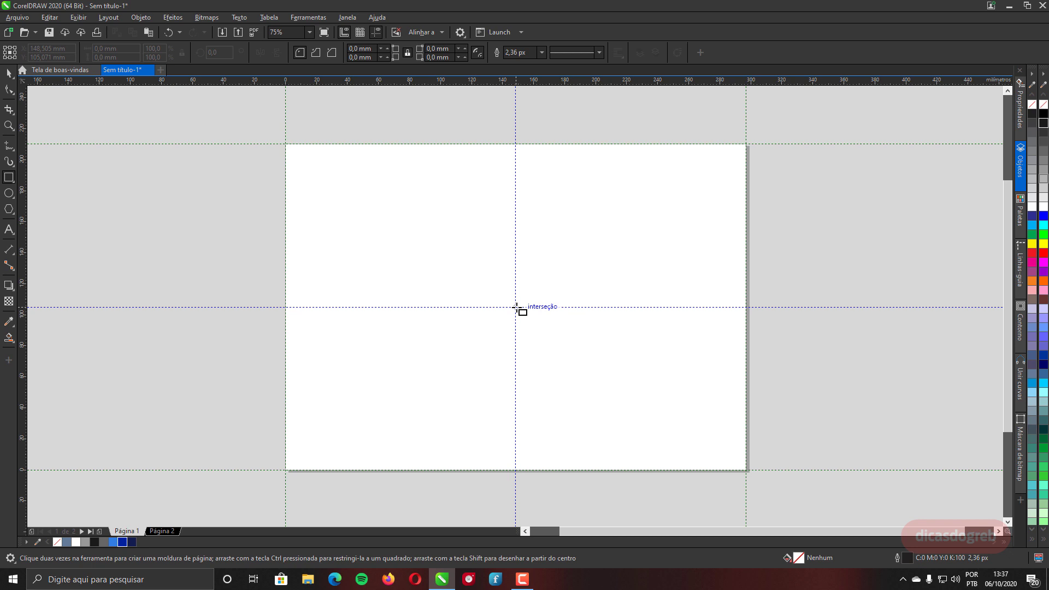
{"action": "left_click_drag", "start_coordinate": [516, 307], "coordinate": [594, 362]}
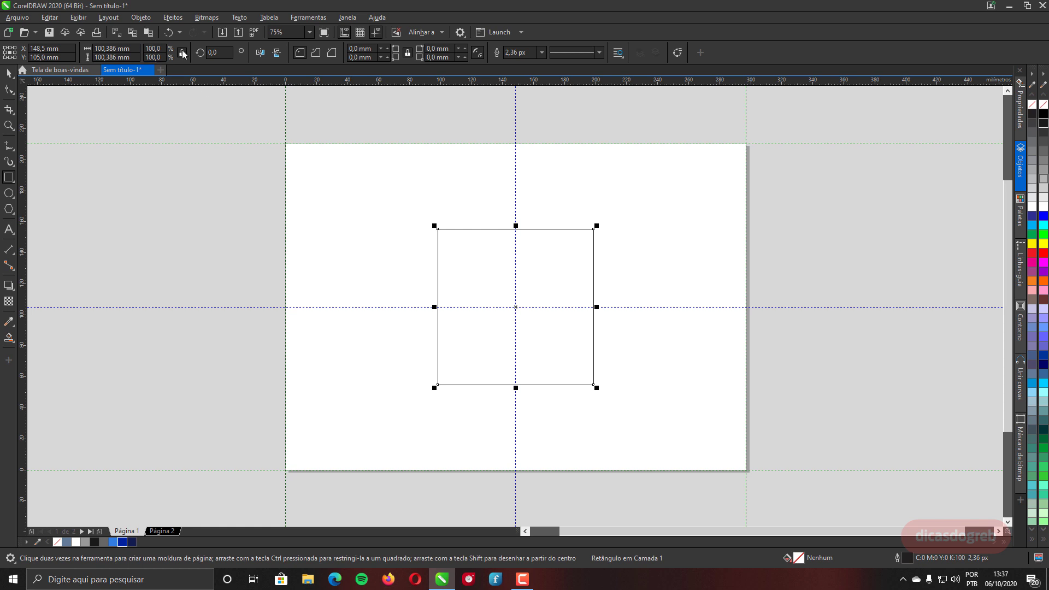
{"action": "left_click", "coordinate": [113, 48]}
{"action": "type", "text": "100"}
{"action": "key", "text": "Return"}
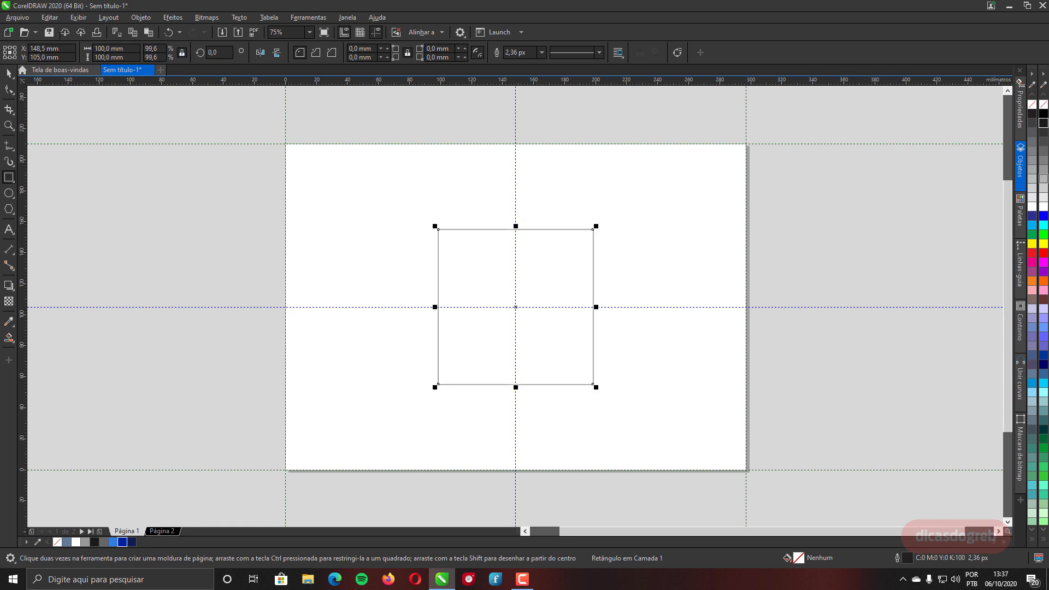
{"action": "left_click", "coordinate": [682, 57]}
{"action": "key", "text": "ctrl+z"}
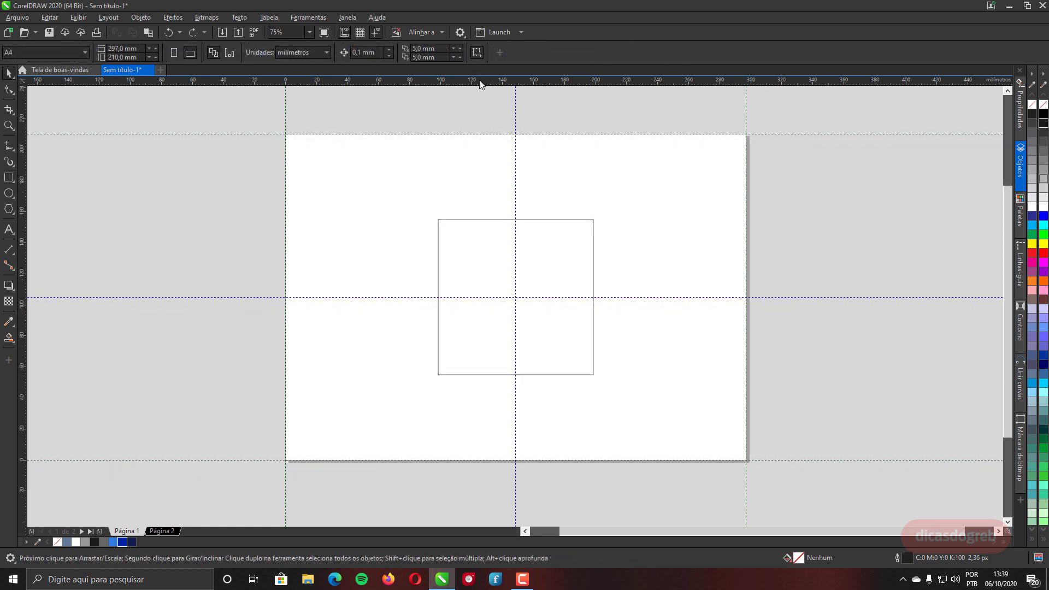
Place guidelines along the upper, lower, left and right edges of the 100 mm square.
{"action": "left_click_drag", "start_coordinate": [480, 112], "coordinate": [490, 220]}
{"action": "left_click_drag", "start_coordinate": [478, 82], "coordinate": [486, 374]}
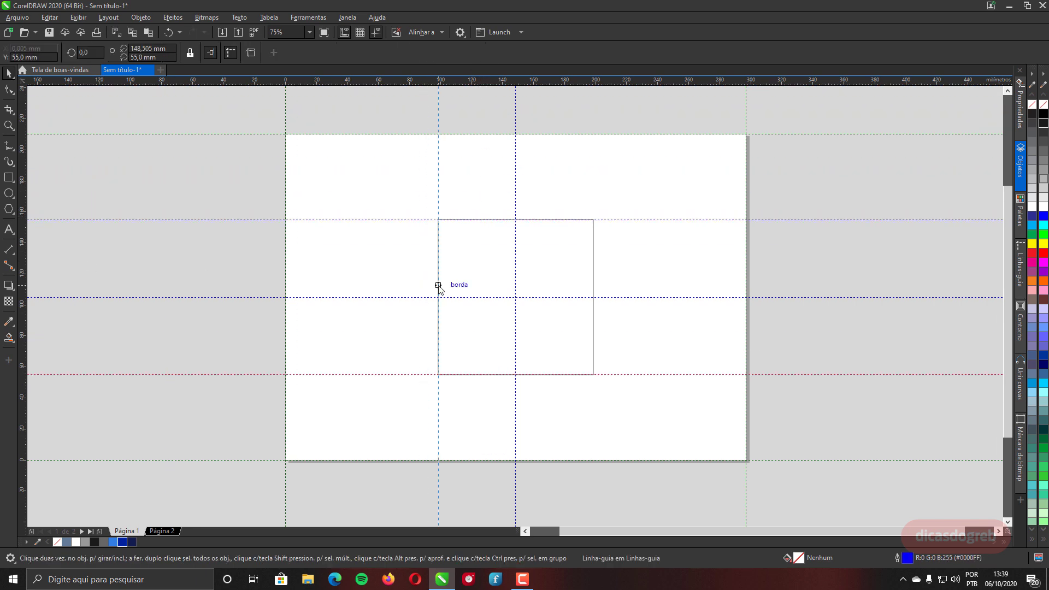
{"action": "left_click_drag", "start_coordinate": [440, 287], "coordinate": [594, 288]}
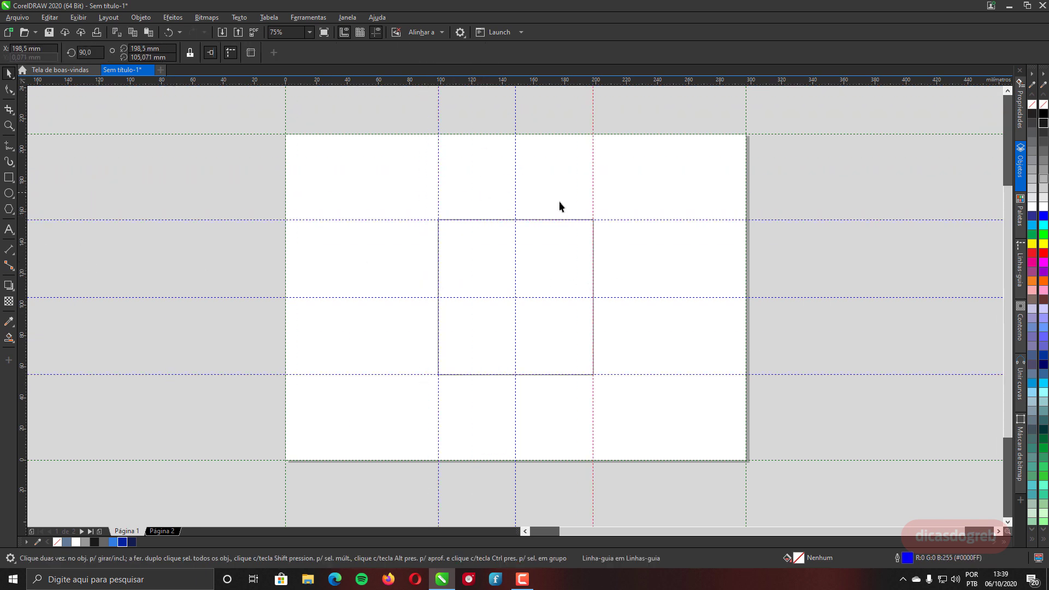
Create a copy of the square scaled to 50 mm in its upper-right quarter.
{"action": "left_click", "coordinate": [536, 272]}
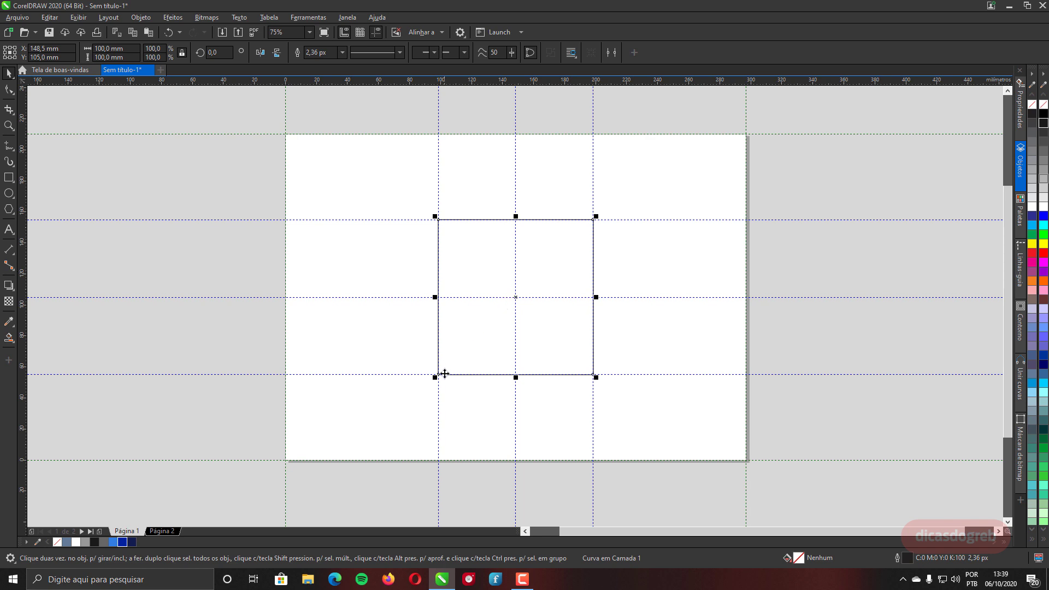
{"action": "left_click_drag", "start_coordinate": [434, 382], "coordinate": [511, 306]}
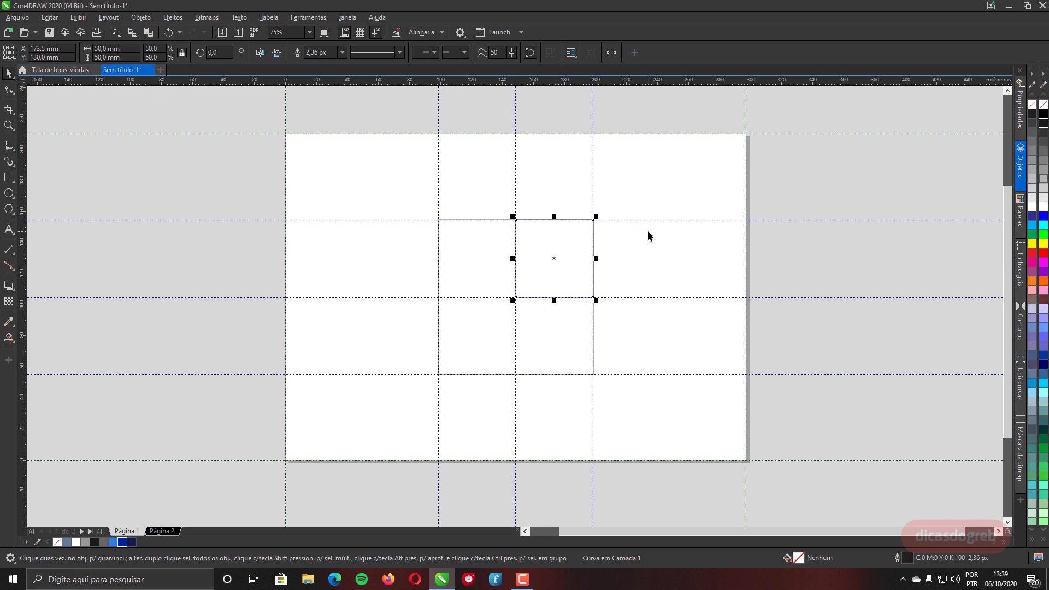
{"action": "key", "text": "z"}
{"action": "left_click_drag", "start_coordinate": [628, 209], "coordinate": [432, 342]}
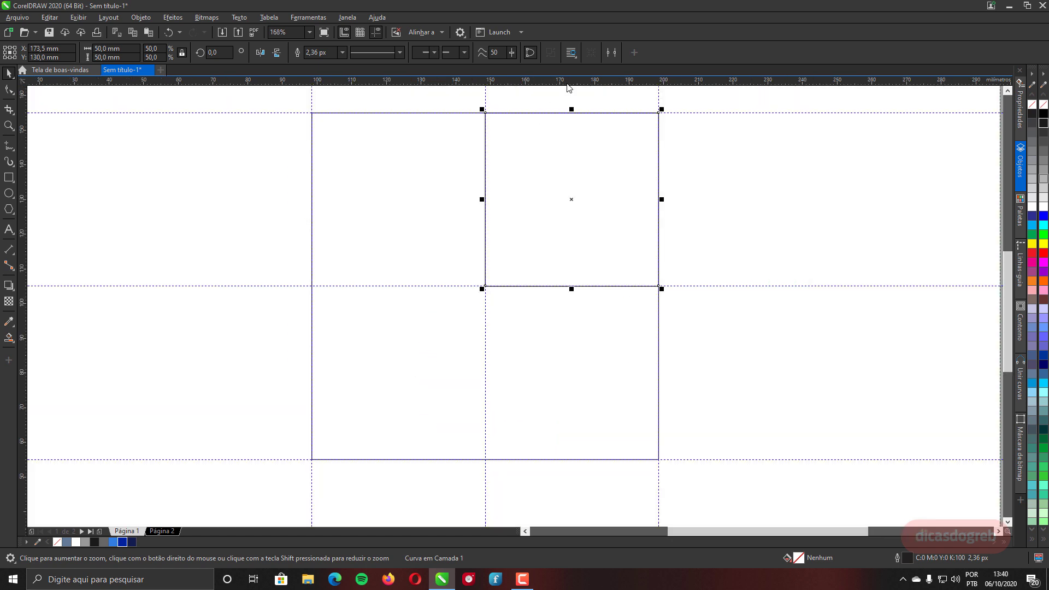
Place a horizontal guideline through the centre of the 50 mm square and delete that square.
{"action": "left_click_drag", "start_coordinate": [569, 82], "coordinate": [573, 209]}
{"action": "left_click_drag", "start_coordinate": [573, 210], "coordinate": [572, 209]}
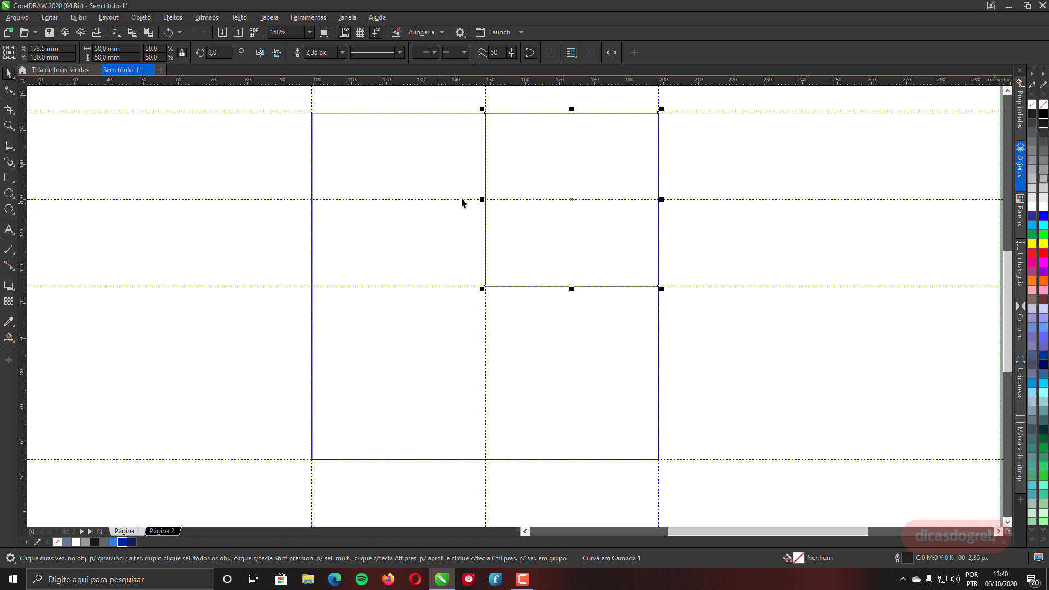
{"action": "left_click", "coordinate": [546, 201]}
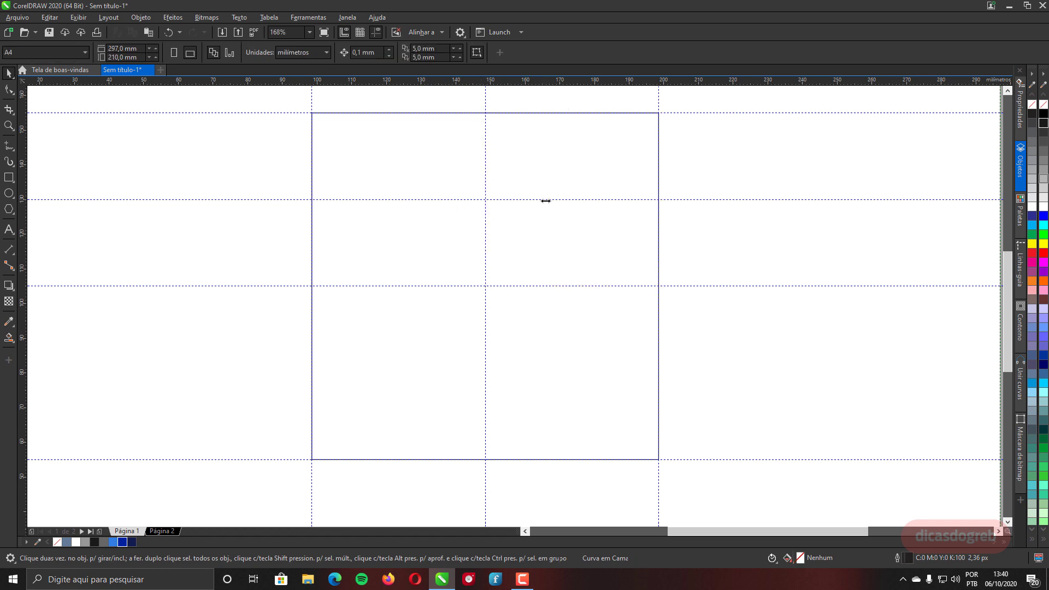
Draw a 50 mm square in the large square's upper-right quarter and round its two right corners to 25 mm, forming a D.
{"action": "left_click", "coordinate": [10, 177]}
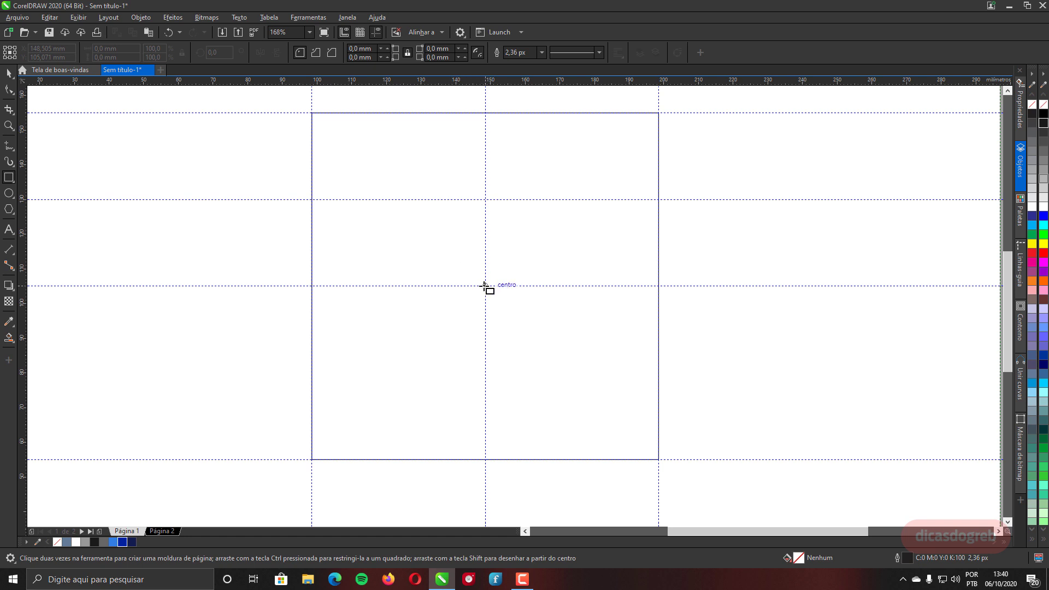
{"action": "left_click_drag", "start_coordinate": [484, 285], "coordinate": [658, 114]}
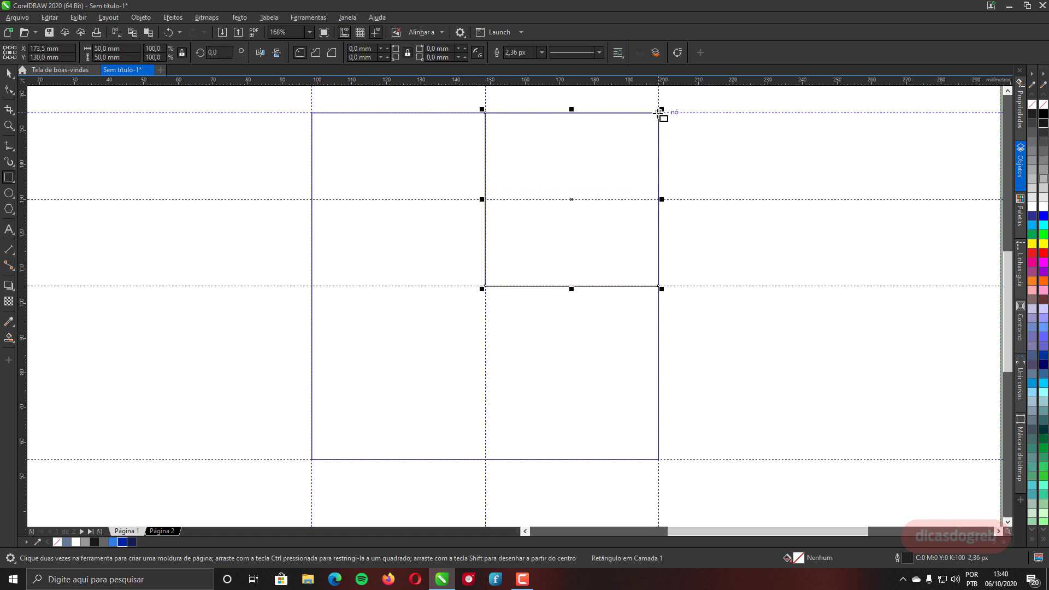
{"action": "left_click", "coordinate": [9, 89]}
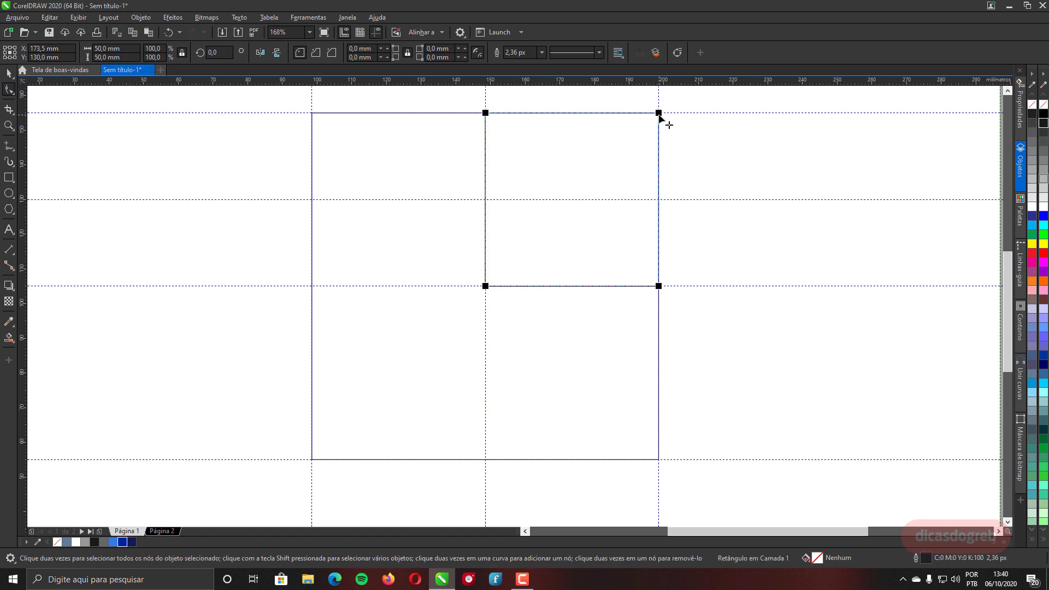
{"action": "left_click_drag", "start_coordinate": [659, 114], "coordinate": [523, 111]}
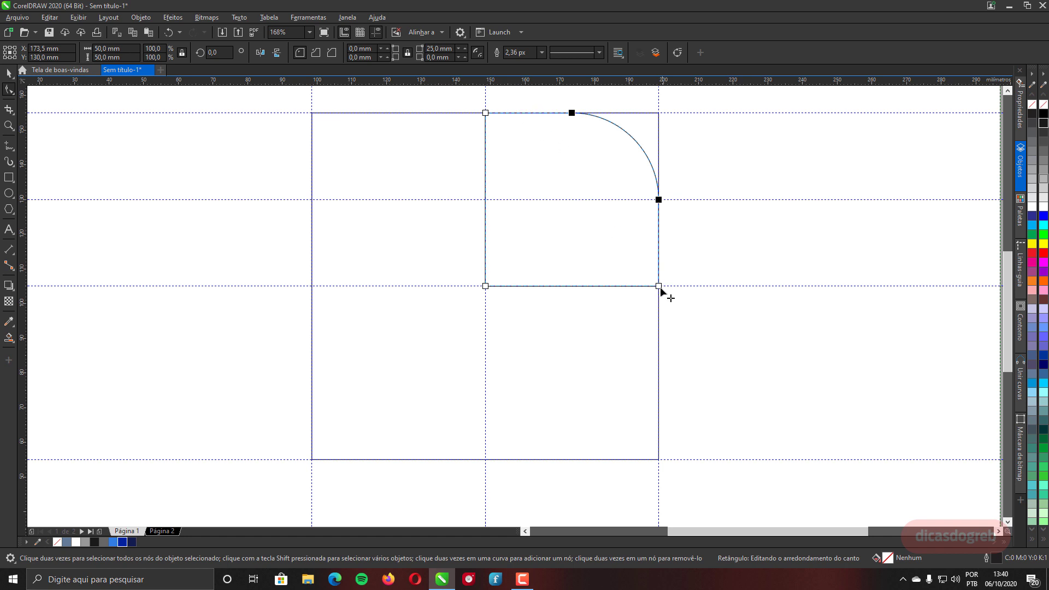
{"action": "left_click", "coordinate": [659, 286]}
{"action": "left_click_drag", "start_coordinate": [660, 287], "coordinate": [485, 276]}
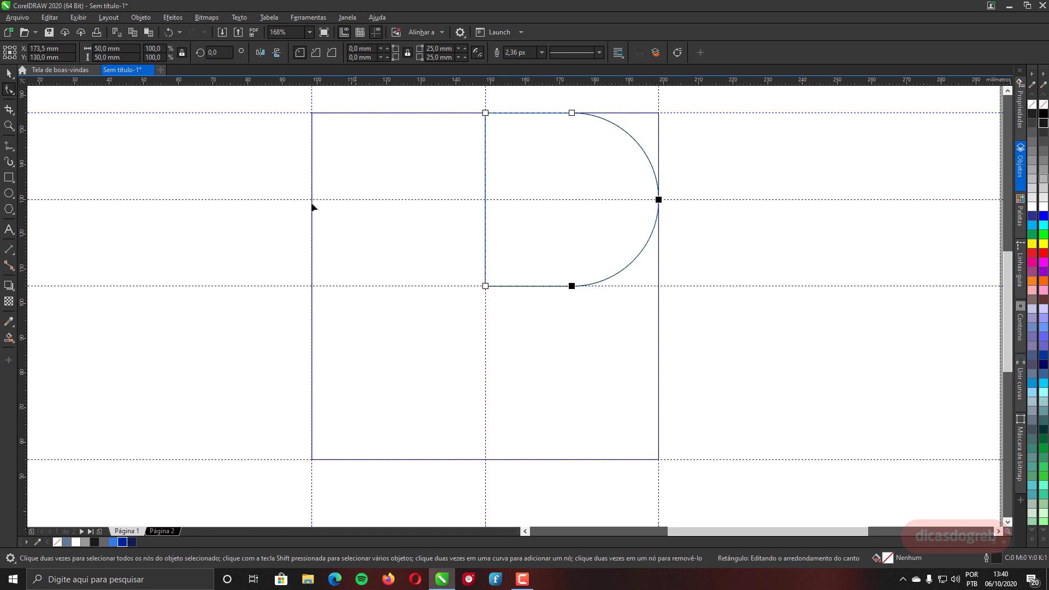
{"action": "key", "text": "space"}
Draw a 50 mm circle centred on the D shape and give it a magenta outline.
{"action": "left_click", "coordinate": [8, 193]}
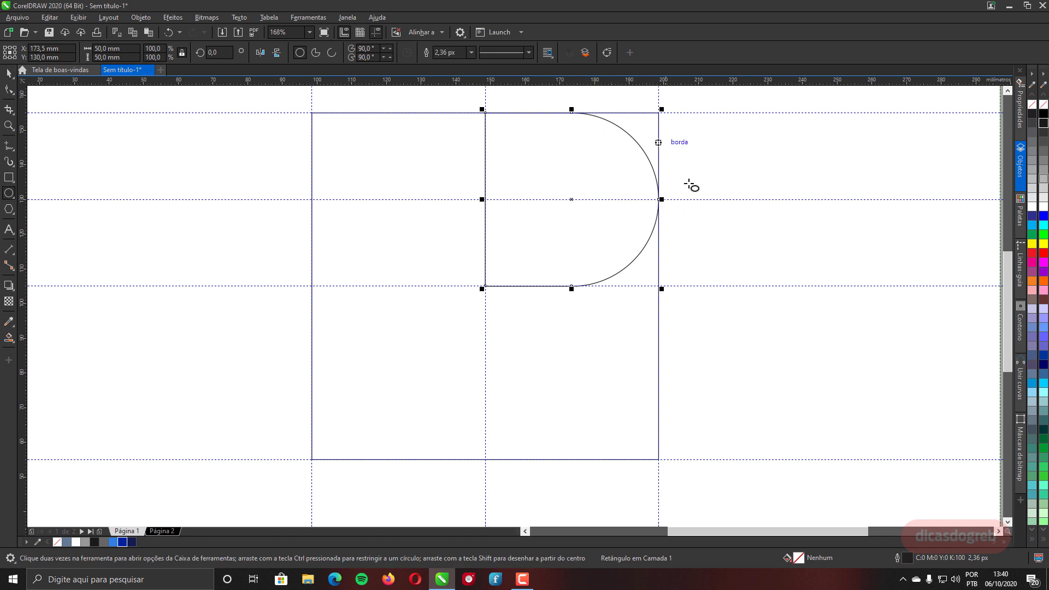
{"action": "key", "text": "Escape"}
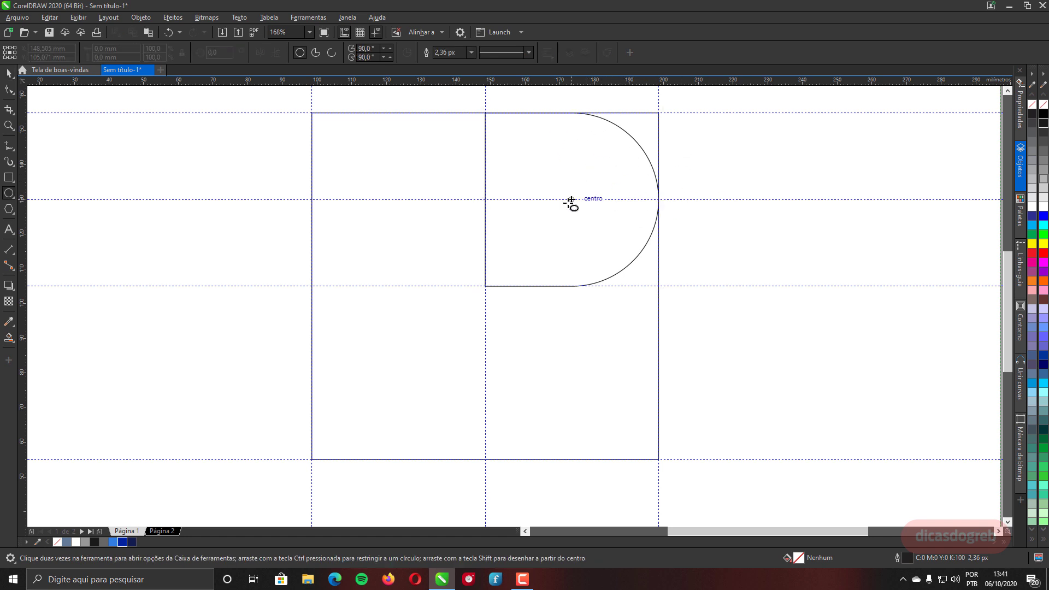
{"action": "left_click_drag", "start_coordinate": [572, 199], "coordinate": [659, 271]}
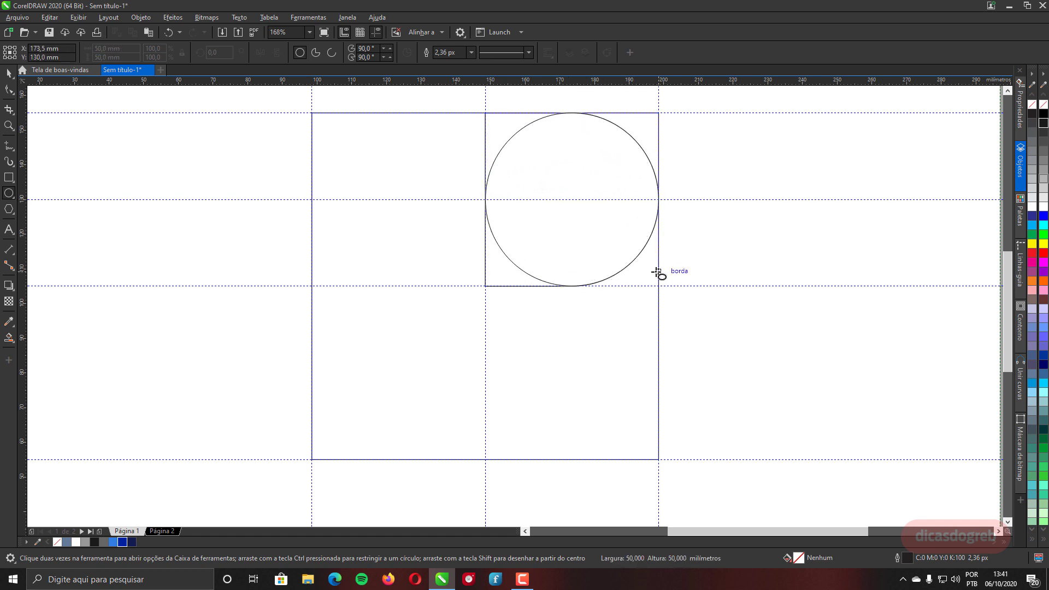
{"action": "right_click", "coordinate": [1043, 263]}
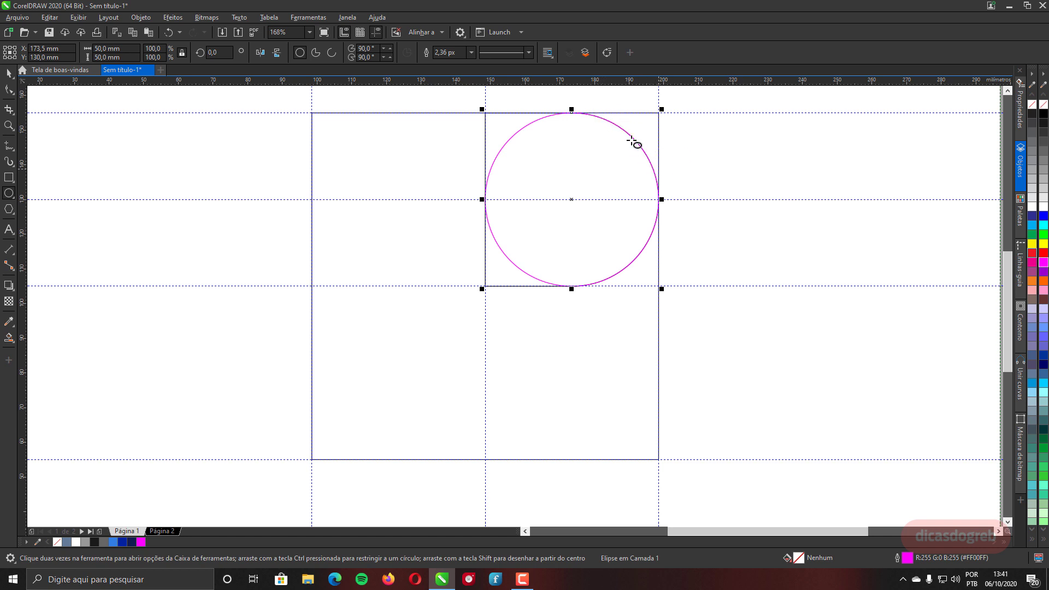
Try a cyan outline on the D shape, undo it, and delete the magenta circle.
{"action": "key", "text": "shift+F2"}
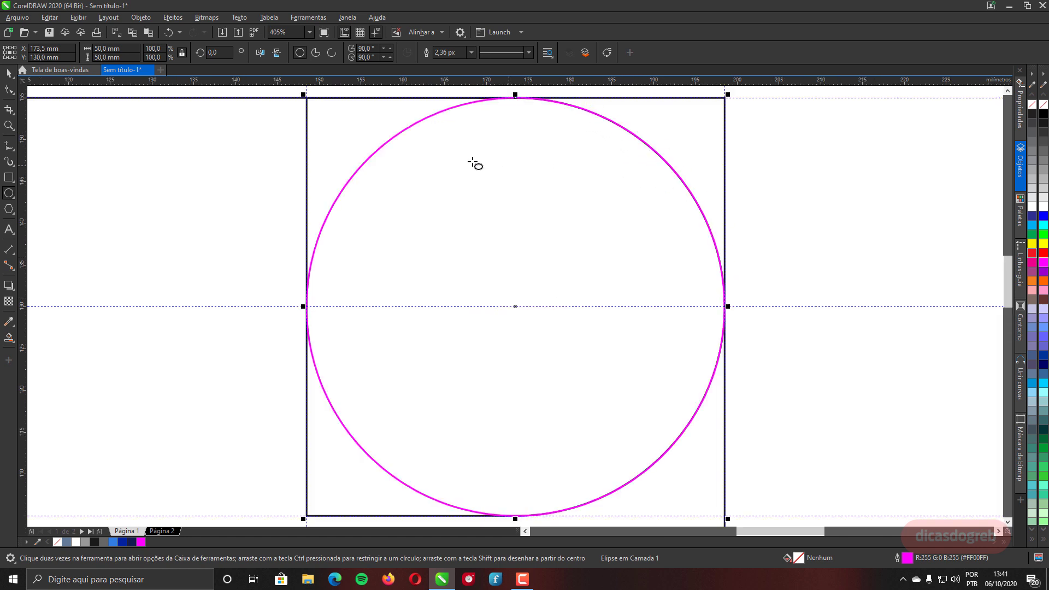
{"action": "key", "text": "space"}
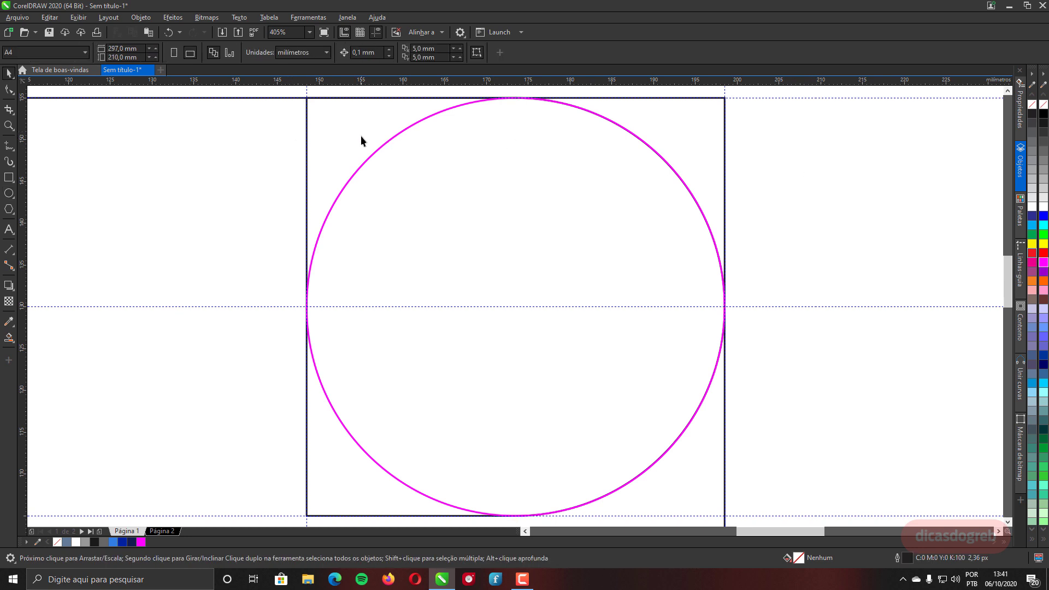
{"action": "left_click", "coordinate": [348, 132]}
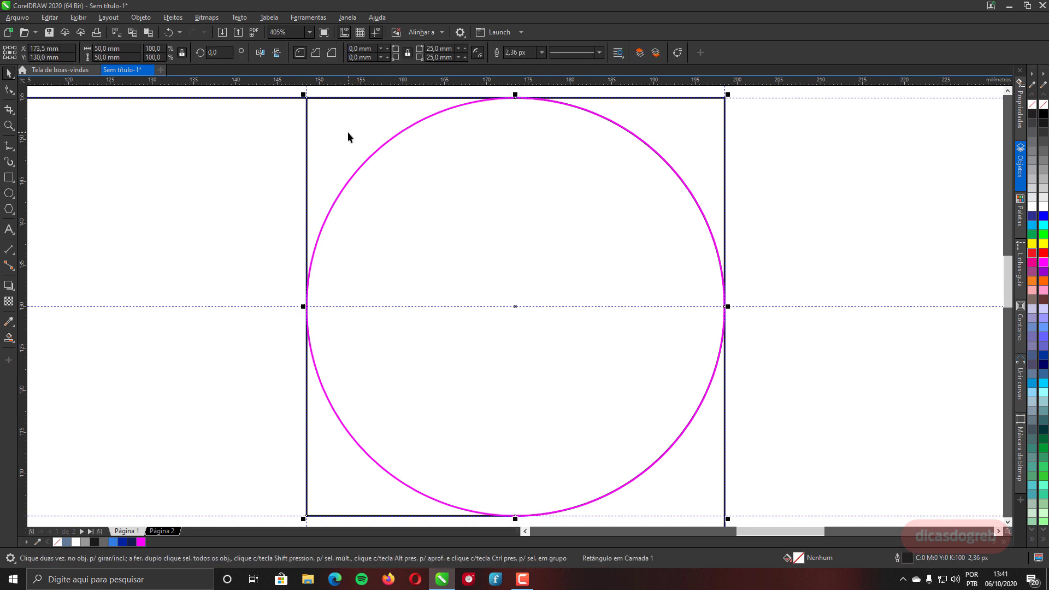
{"action": "right_click", "coordinate": [1044, 225]}
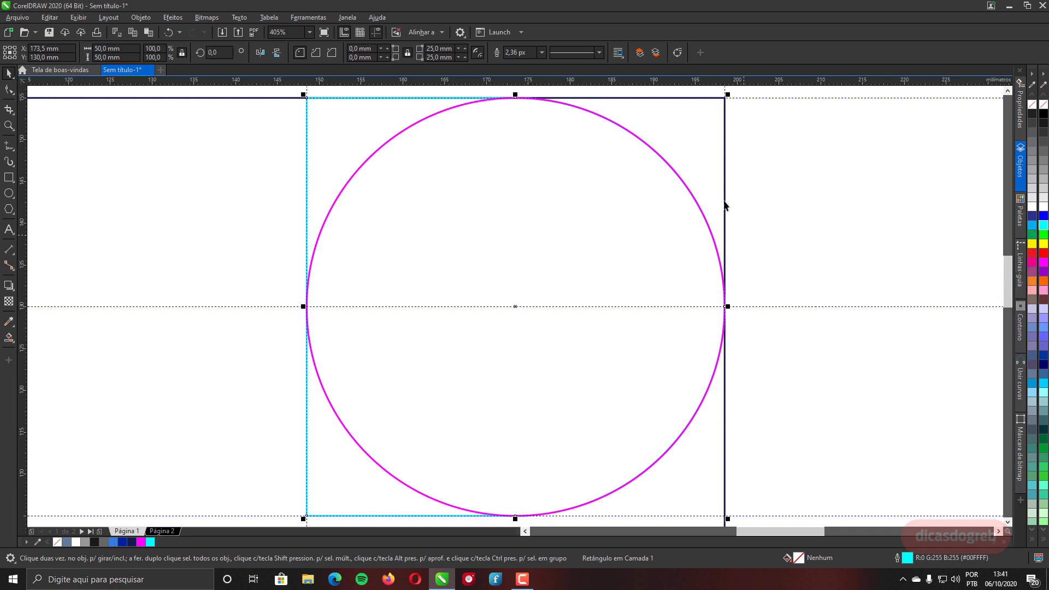
{"action": "key", "text": "ctrl+z"}
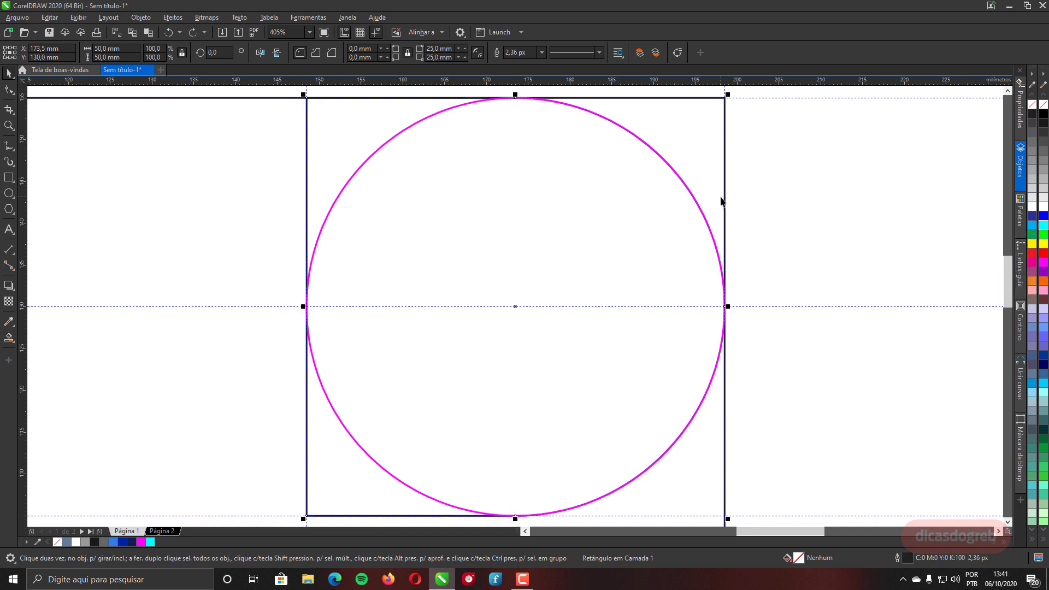
{"action": "scroll", "coordinate": [722, 201], "scroll_direction": "down", "scroll_amount": 2}
{"action": "left_click", "coordinate": [653, 159]}
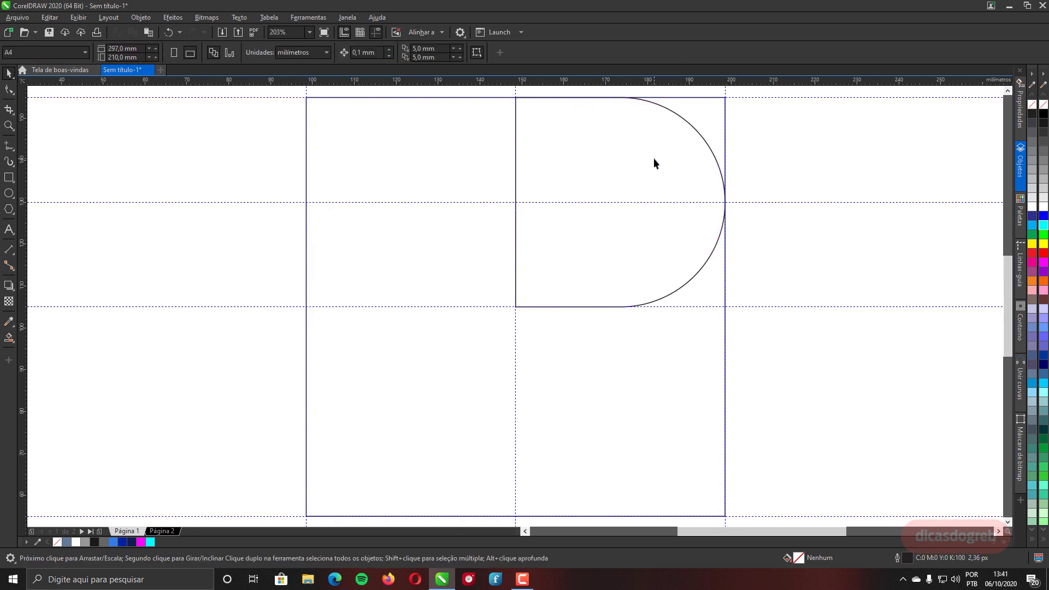
Duplicate the D shape and position the copy down and to the left, centred on the page-centre guideline intersection.
{"action": "left_click", "coordinate": [654, 160]}
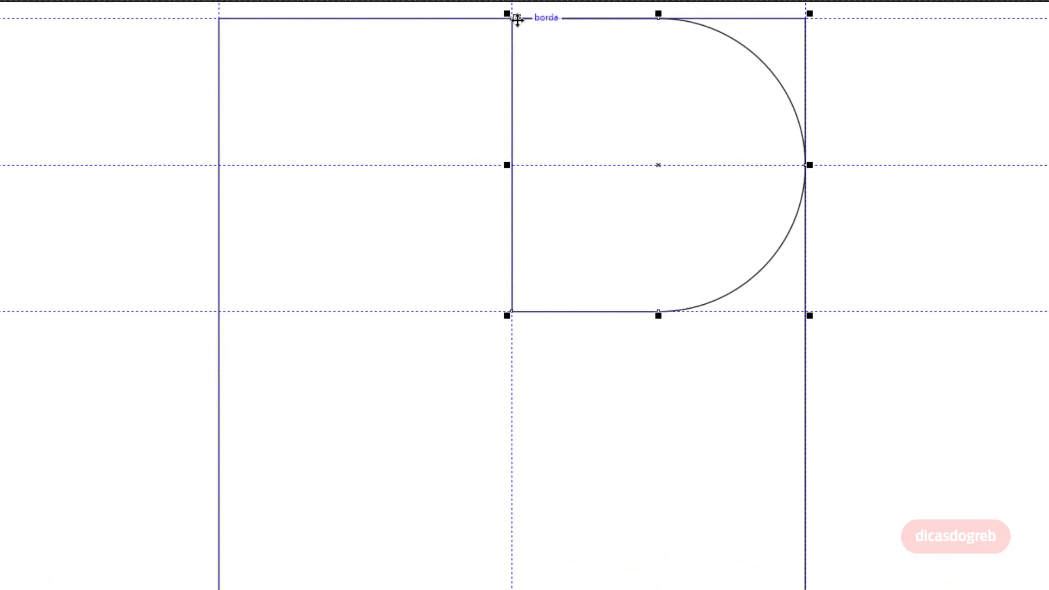
{"action": "left_click_drag", "start_coordinate": [517, 20], "coordinate": [515, 169]}
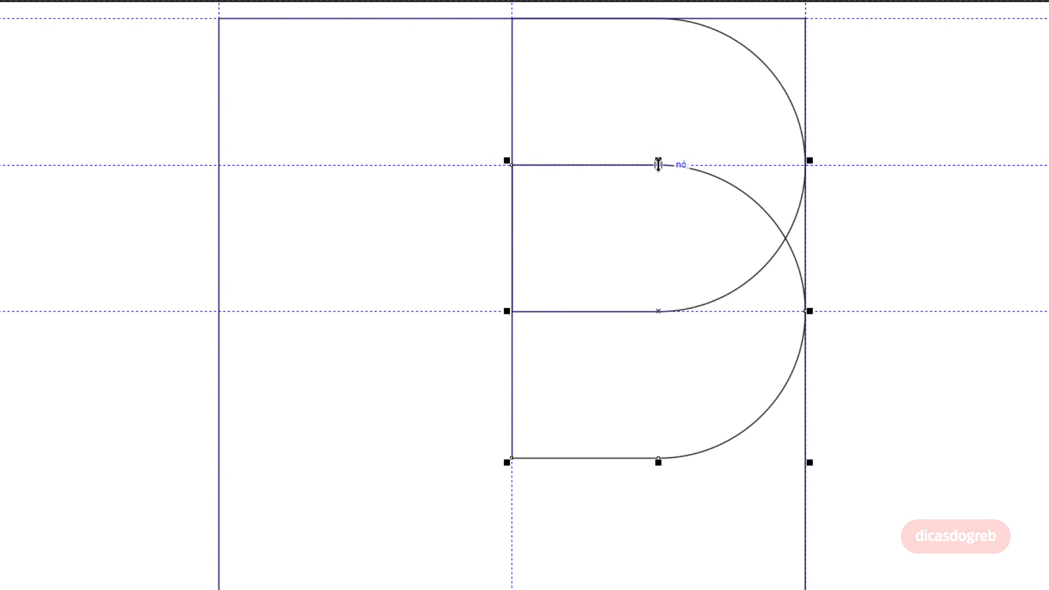
{"action": "left_click_drag", "start_coordinate": [658, 164], "coordinate": [511, 164]}
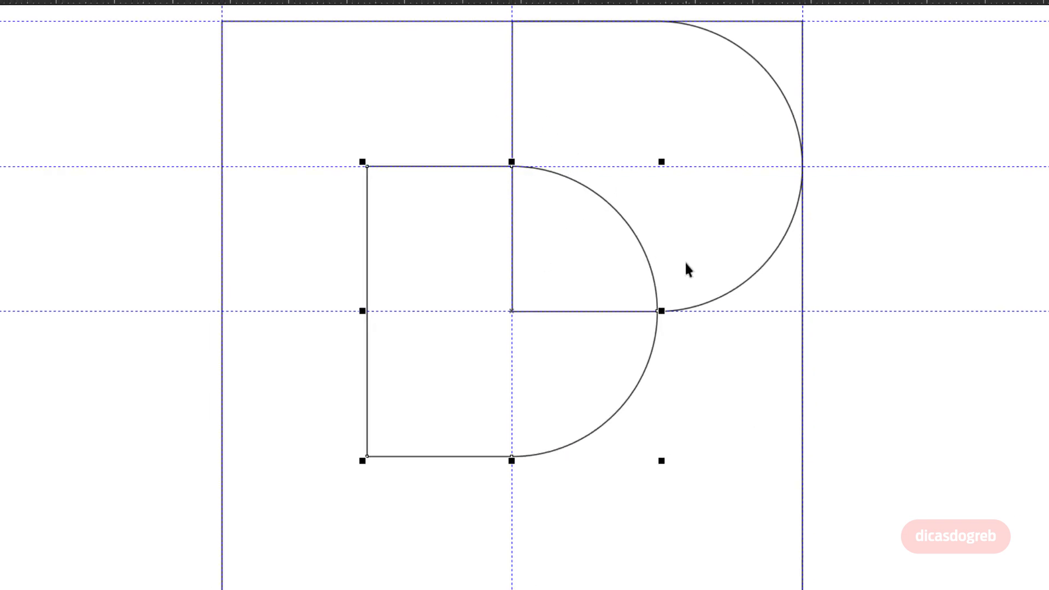
Create a copy of the vertical centre guideline rotated to 135° about the page-centre guideline intersection.
{"action": "key", "text": "z"}
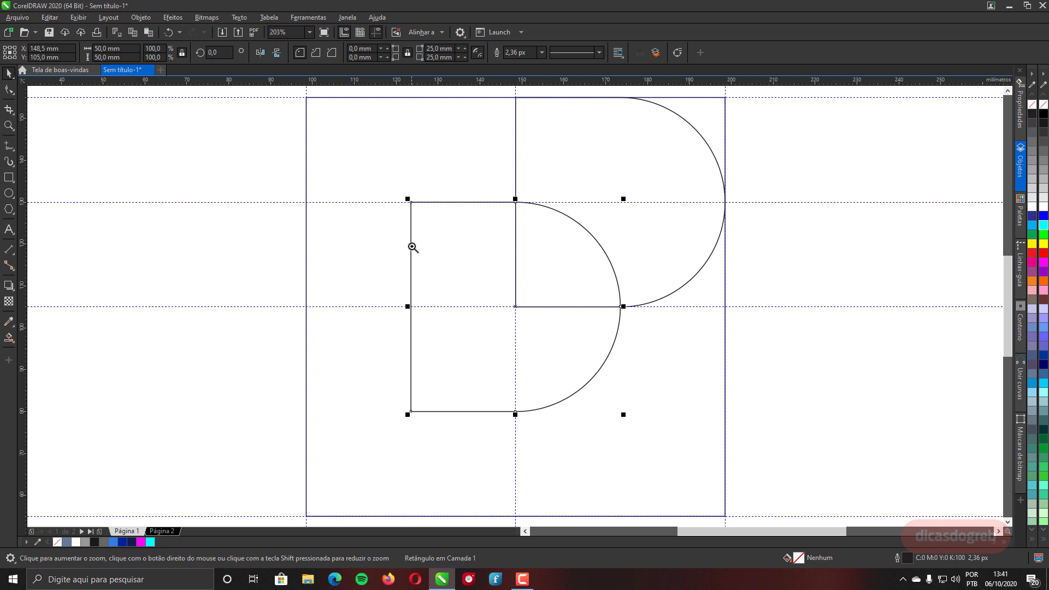
{"action": "left_click_drag", "start_coordinate": [413, 247], "coordinate": [603, 360]}
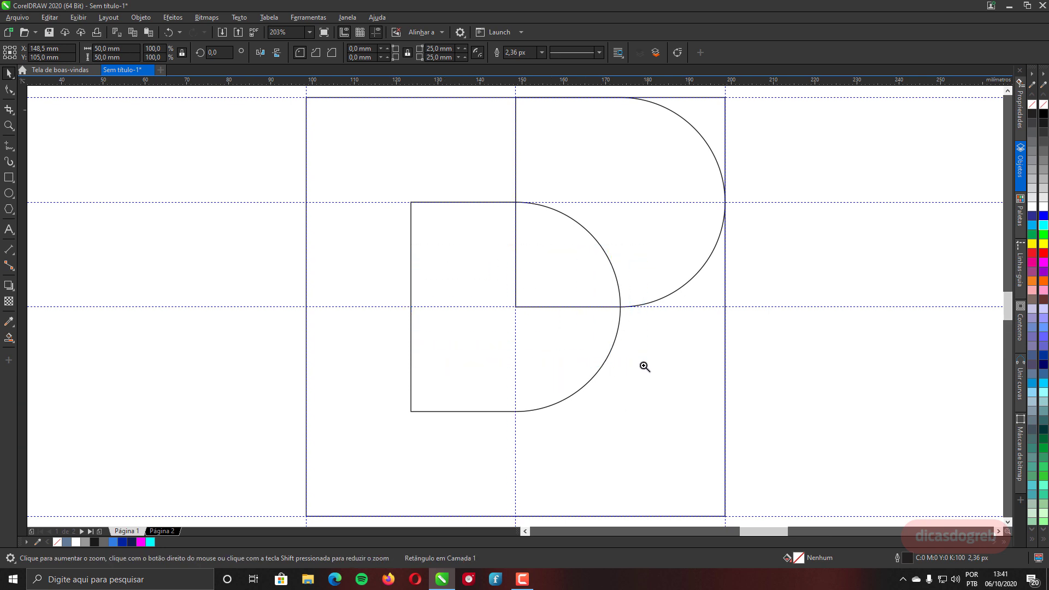
{"action": "left_click", "coordinate": [473, 355]}
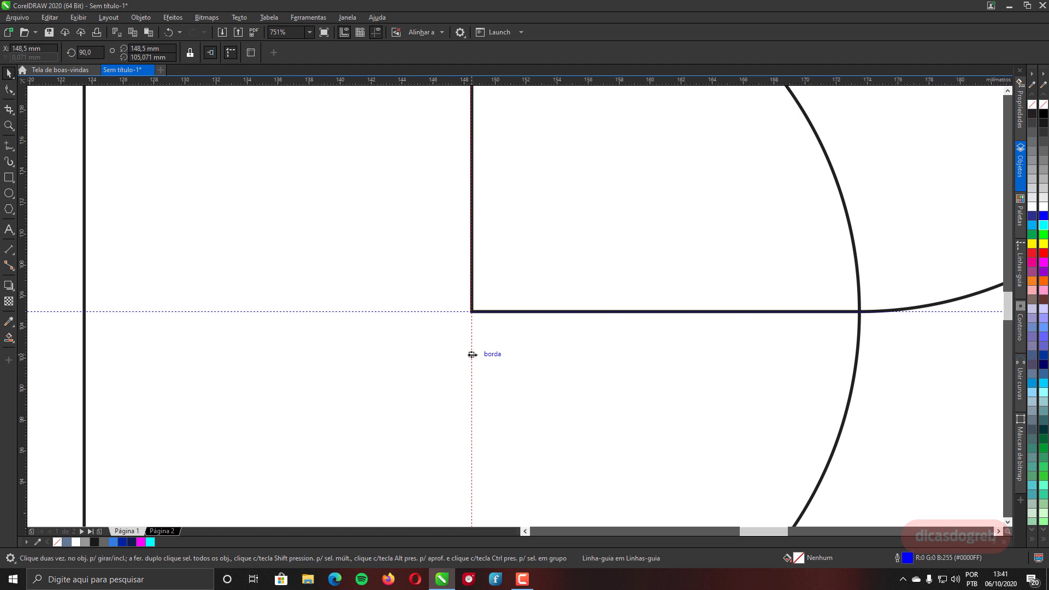
{"action": "left_click", "coordinate": [472, 355]}
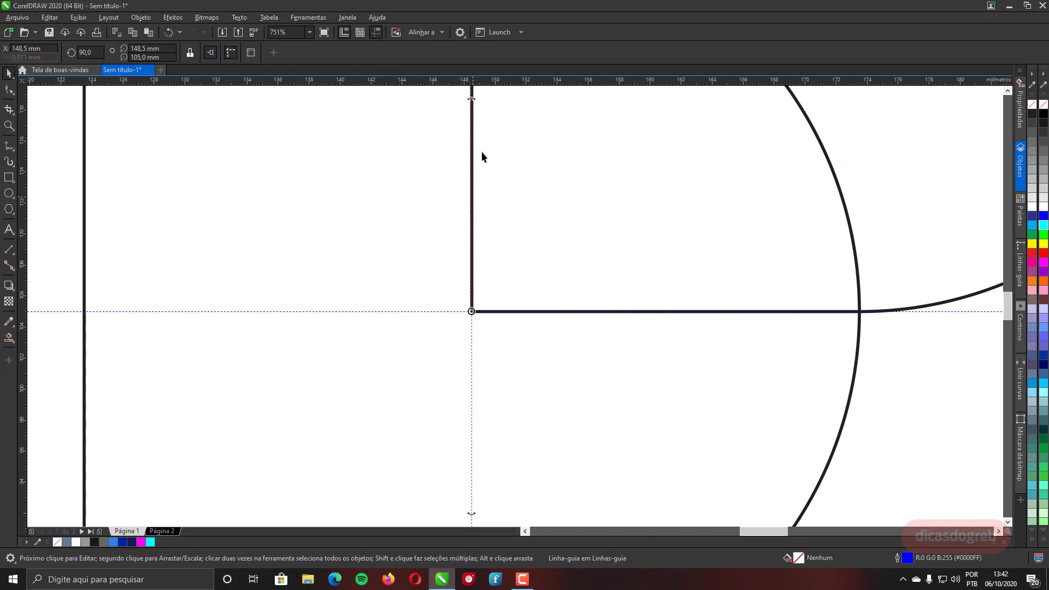
{"action": "left_click_drag", "start_coordinate": [472, 96], "coordinate": [343, 146]}
{"action": "left_click_drag", "start_coordinate": [343, 146], "coordinate": [344, 146]}
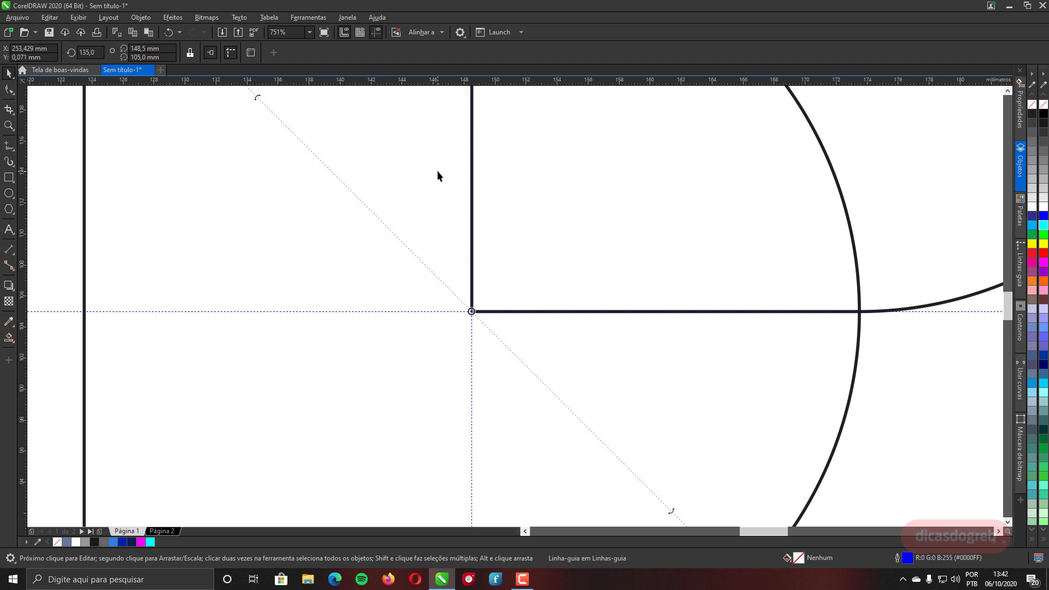
Draw a straight line along the diagonal guideline, from inside the lower D past its curved edge, spanning about 28 mm each way.
{"action": "scroll", "coordinate": [437, 171], "scroll_direction": "down", "scroll_amount": 2}
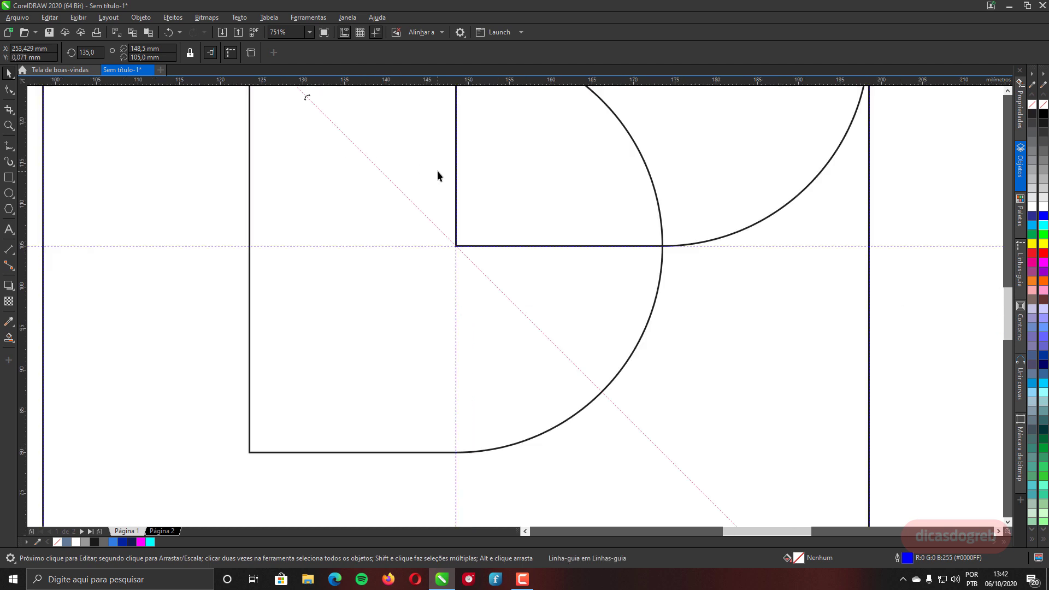
{"action": "left_click", "coordinate": [7, 146]}
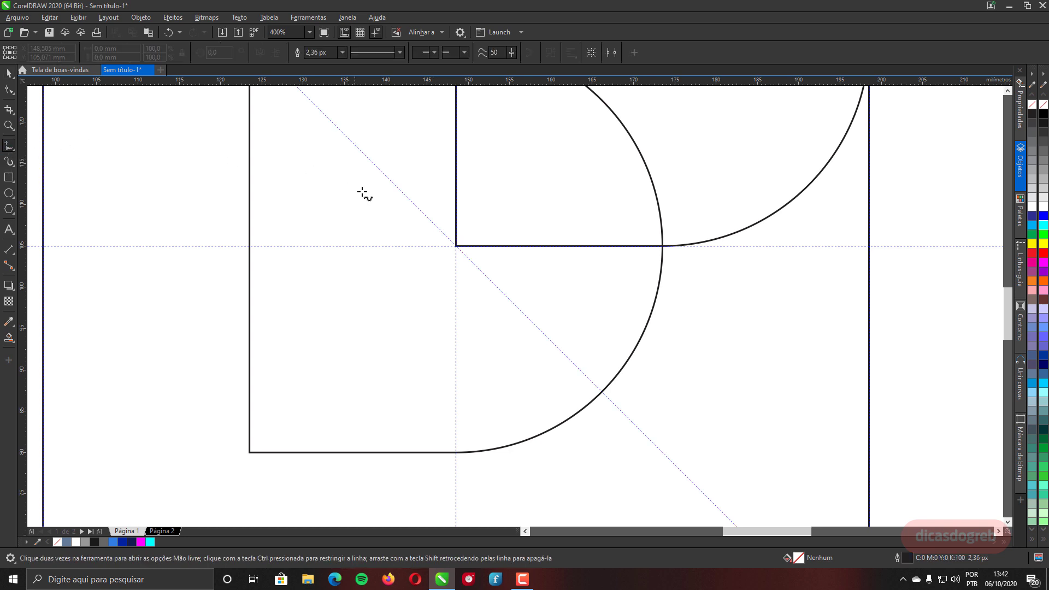
{"action": "left_click", "coordinate": [402, 192]}
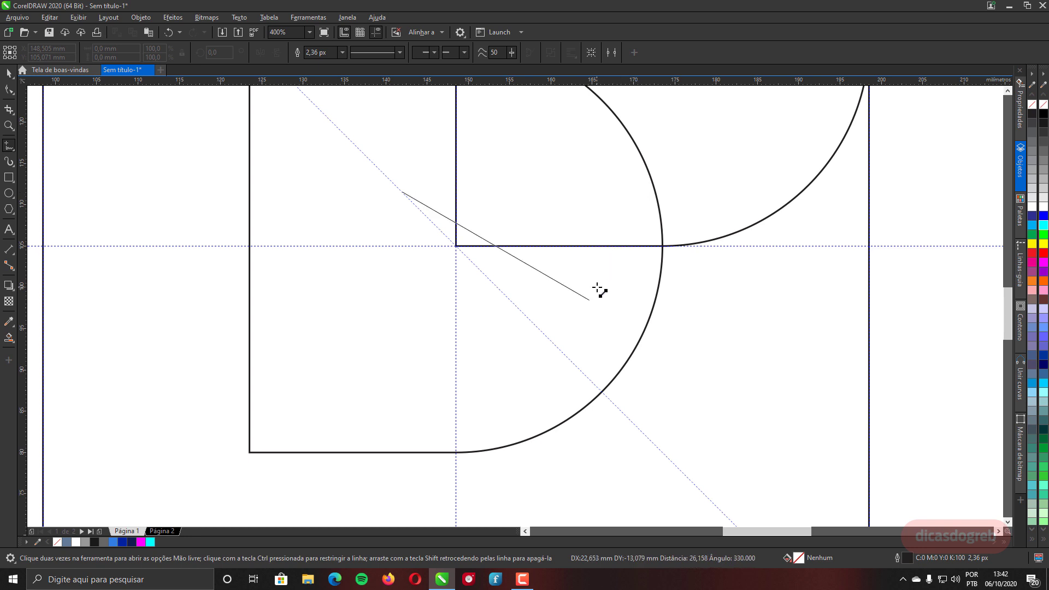
{"action": "left_click", "coordinate": [635, 425]}
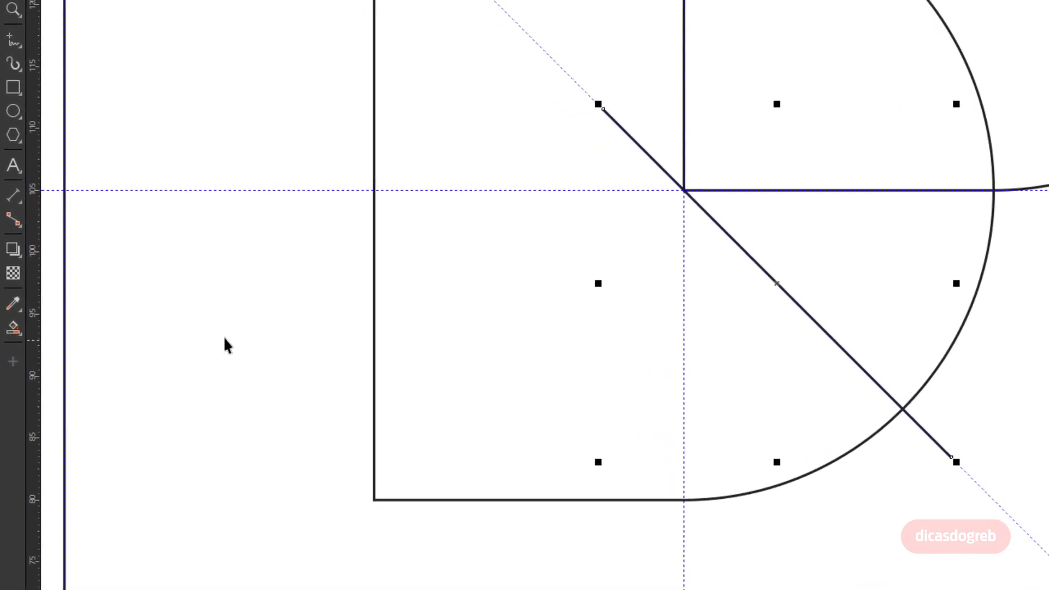
Use Smart Fill to create a filled wedge between the upper D's bottom edge, the diagonal line and the lower D's curve.
{"action": "left_click", "coordinate": [14, 333]}
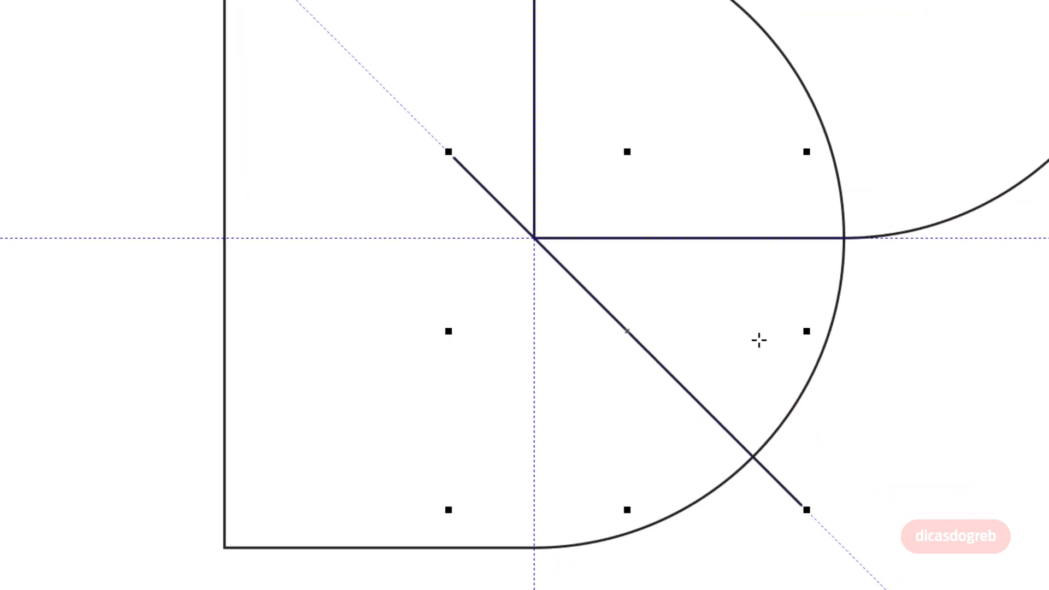
{"action": "left_click", "coordinate": [759, 341]}
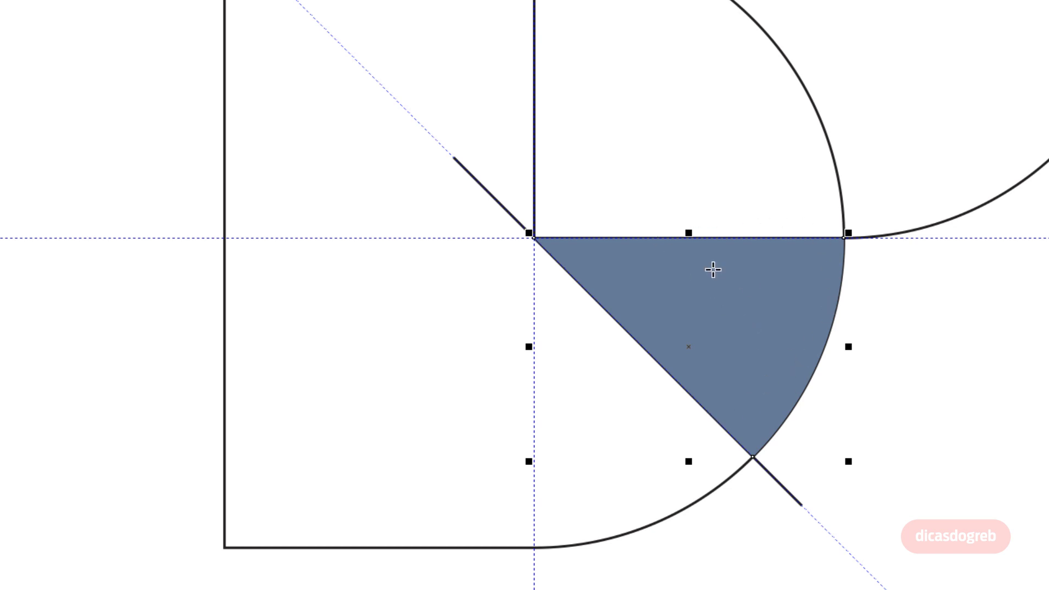
{"action": "key", "text": "z"}
{"action": "key", "text": "Escape"}
{"action": "left_click", "coordinate": [583, 274]}
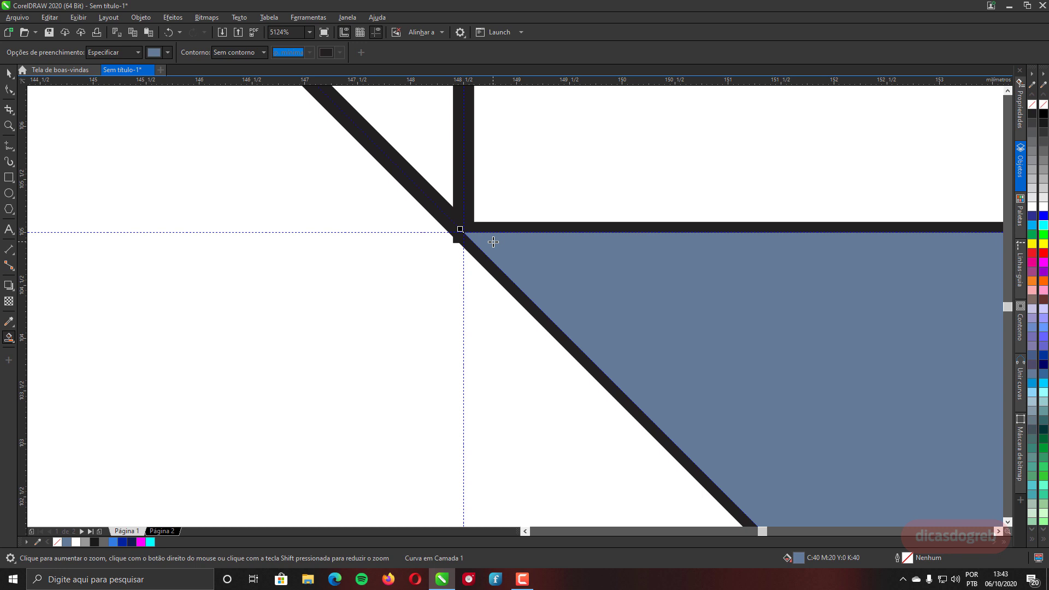
{"action": "key", "text": "F4"}
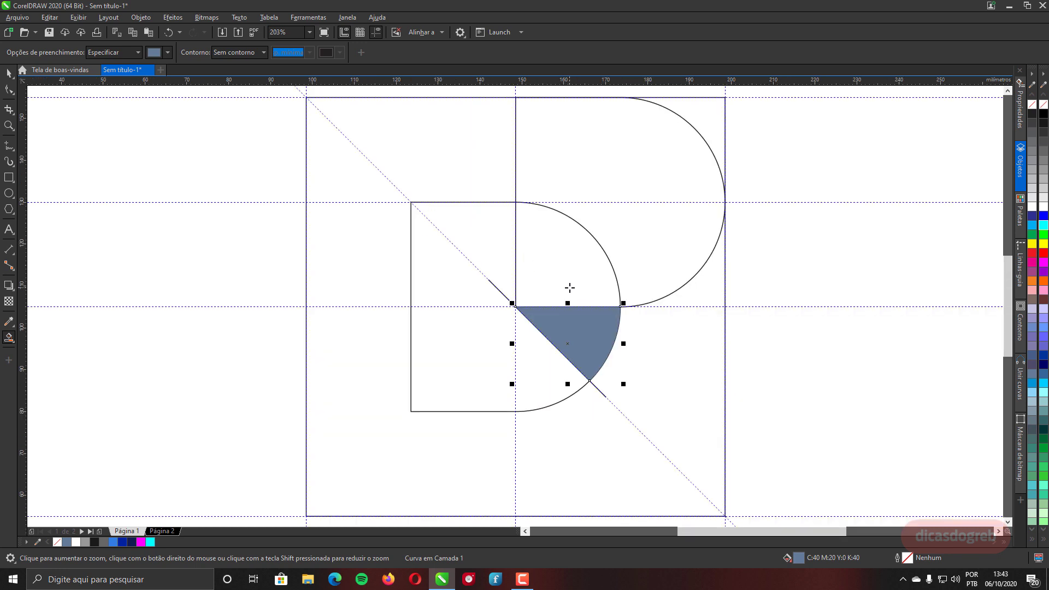
Delete the large 100 mm construction square and the diagonal line, keeping both D shapes and the wedge.
{"action": "key", "text": "space"}
{"action": "left_click", "coordinate": [668, 372]}
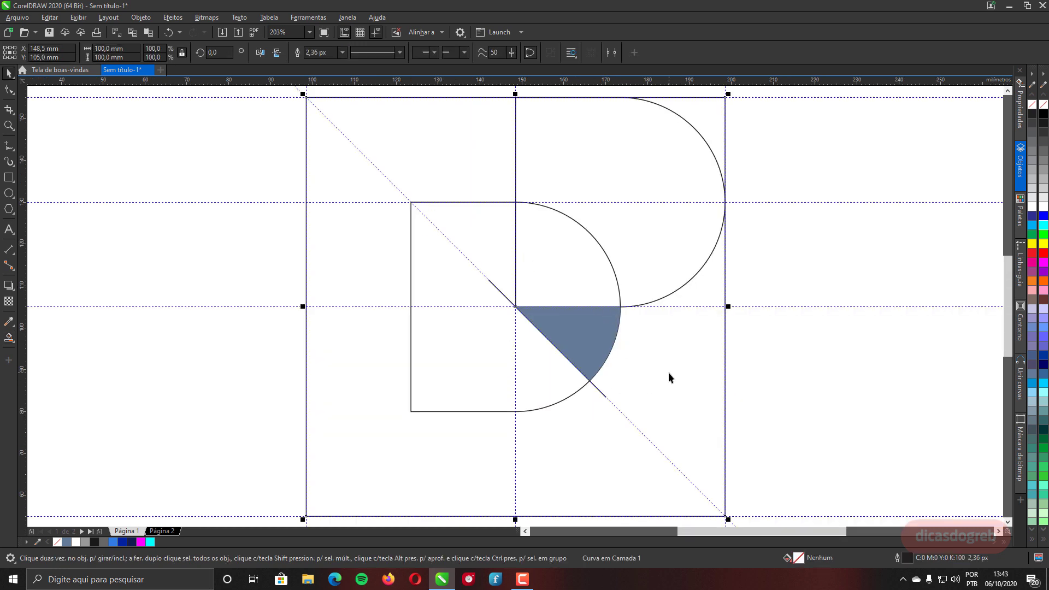
{"action": "key", "text": "Escape"}
{"action": "left_click", "coordinate": [604, 398]}
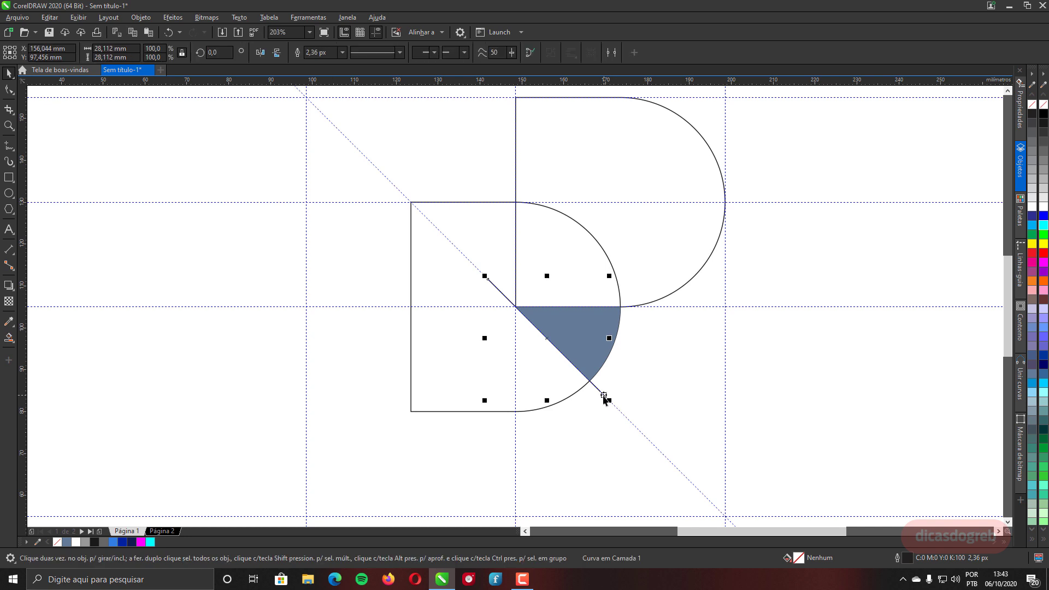
{"action": "key", "text": "Delete"}
Fill the upper D with #307EE2, the lower D with dark blue and the wedge with #141B4F, with the upper D in front.
{"action": "left_click", "coordinate": [656, 265]}
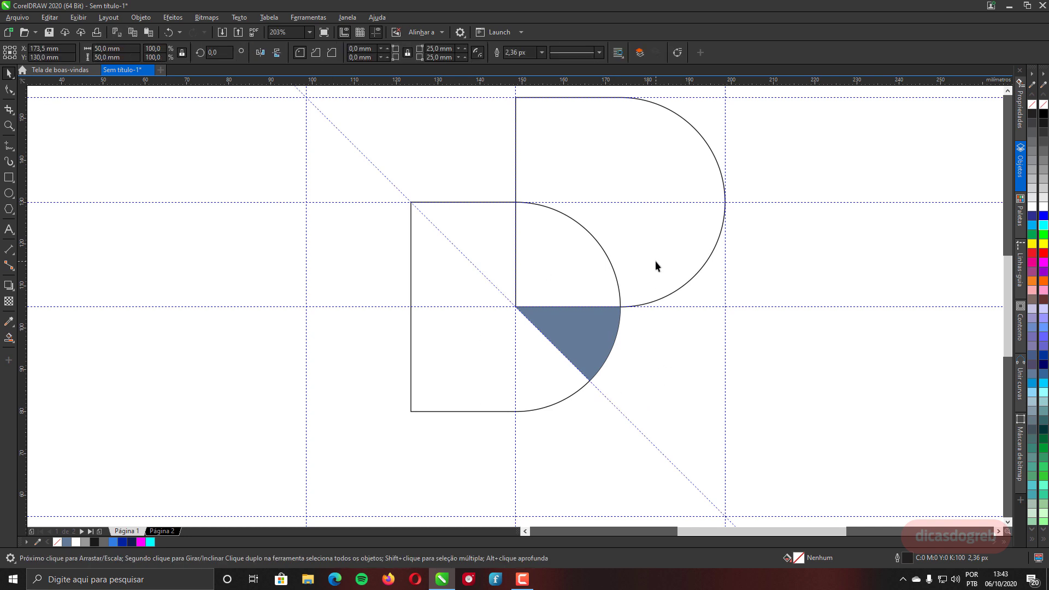
{"action": "left_click", "coordinate": [113, 542]}
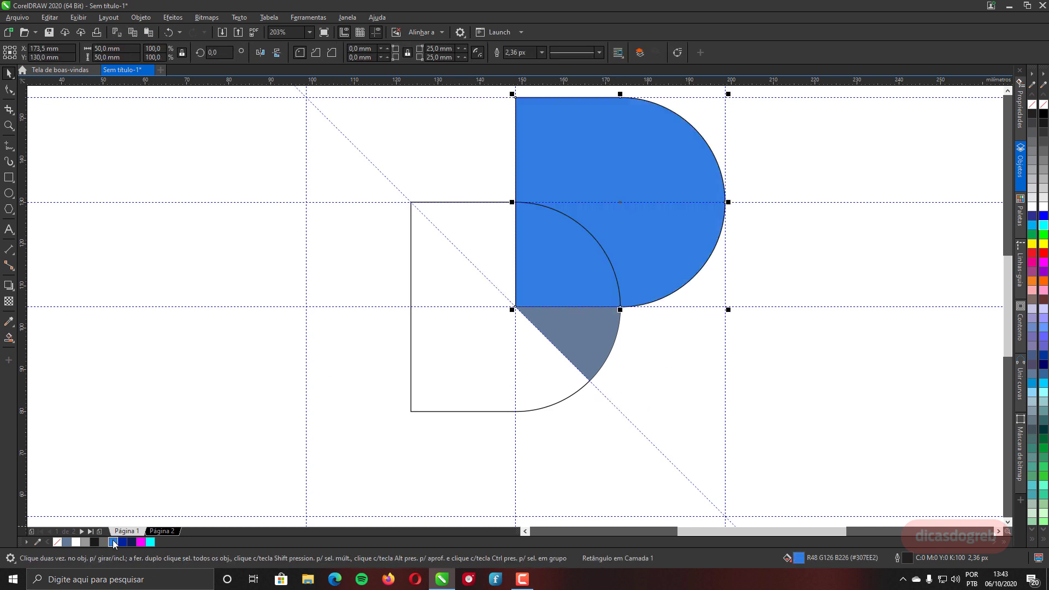
{"action": "left_click", "coordinate": [437, 412]}
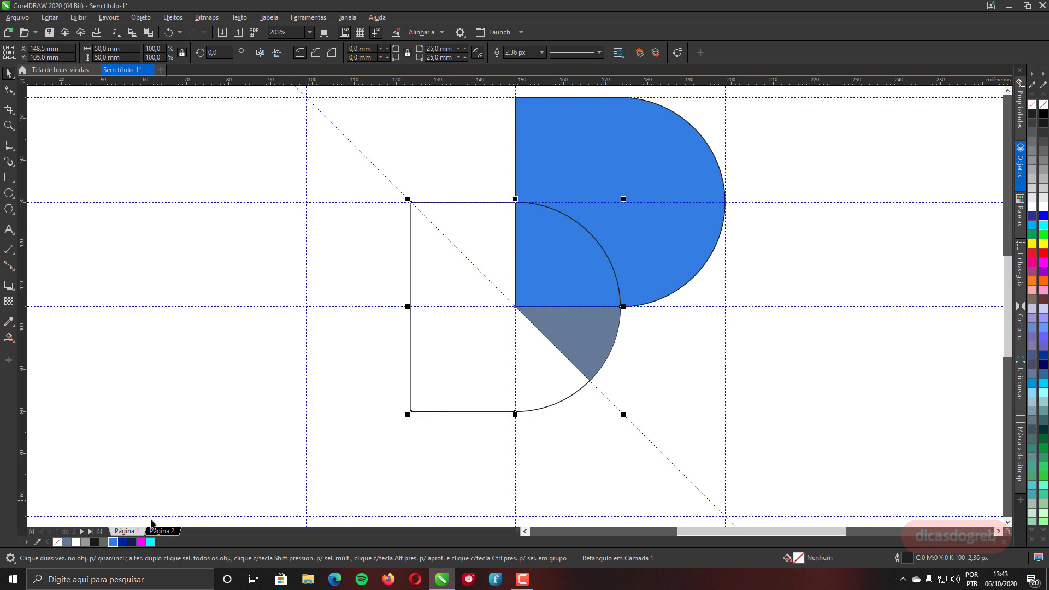
{"action": "left_click", "coordinate": [123, 542]}
{"action": "left_click", "coordinate": [598, 350]}
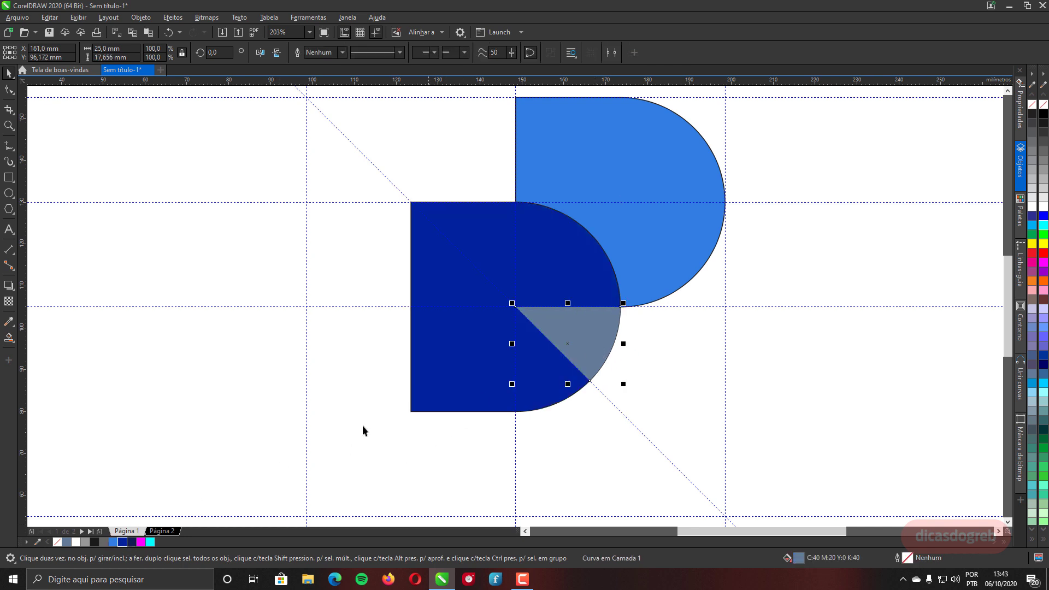
{"action": "left_click", "coordinate": [133, 542]}
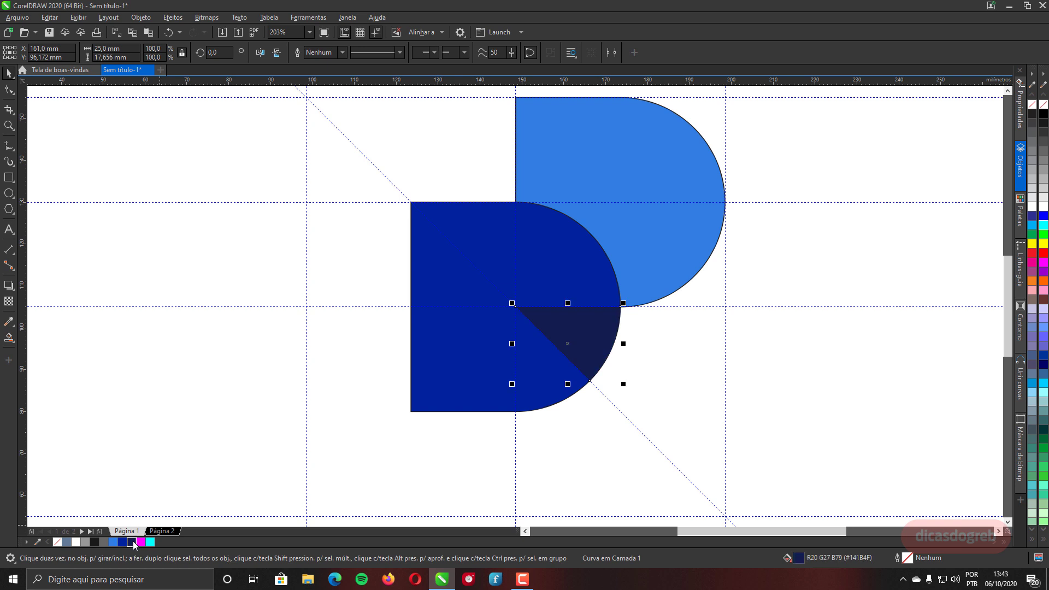
{"action": "left_click", "coordinate": [677, 253]}
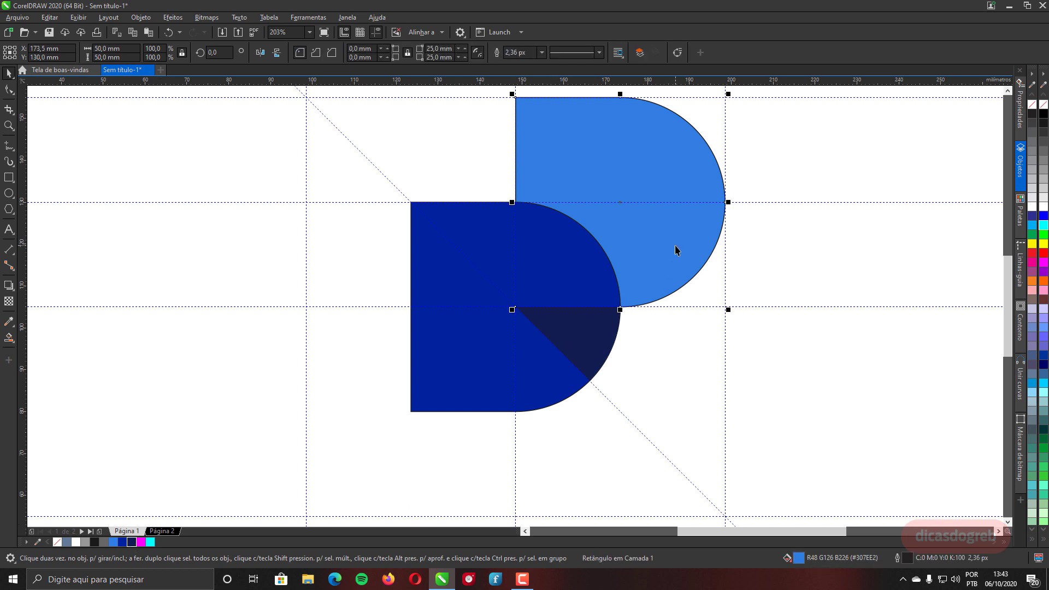
{"action": "left_click", "coordinate": [640, 52]}
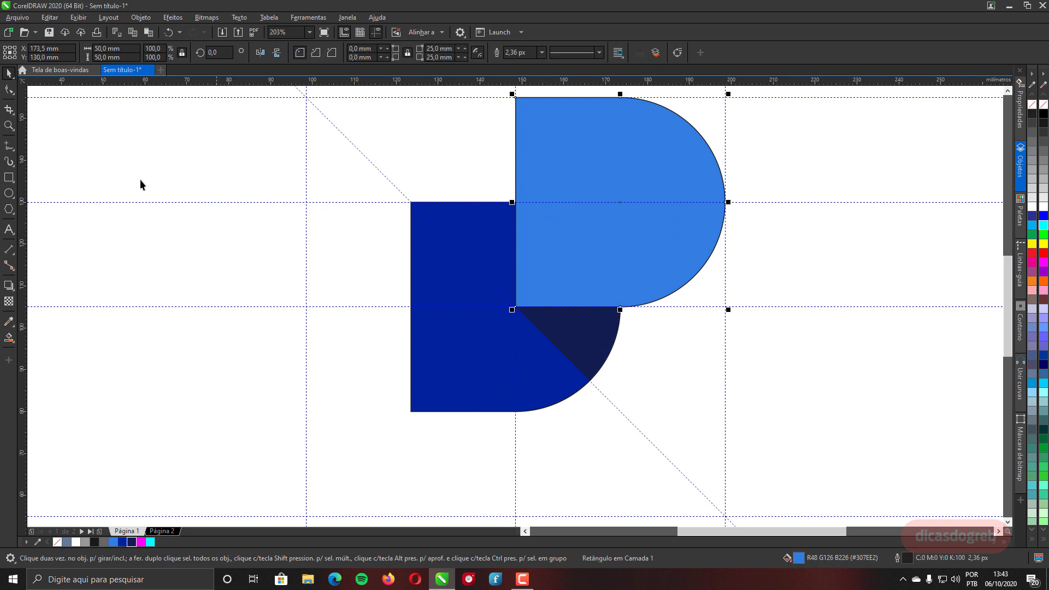
Remove the outlines from all three symbol shapes and hide the guidelines.
{"action": "double_click", "coordinate": [10, 73]}
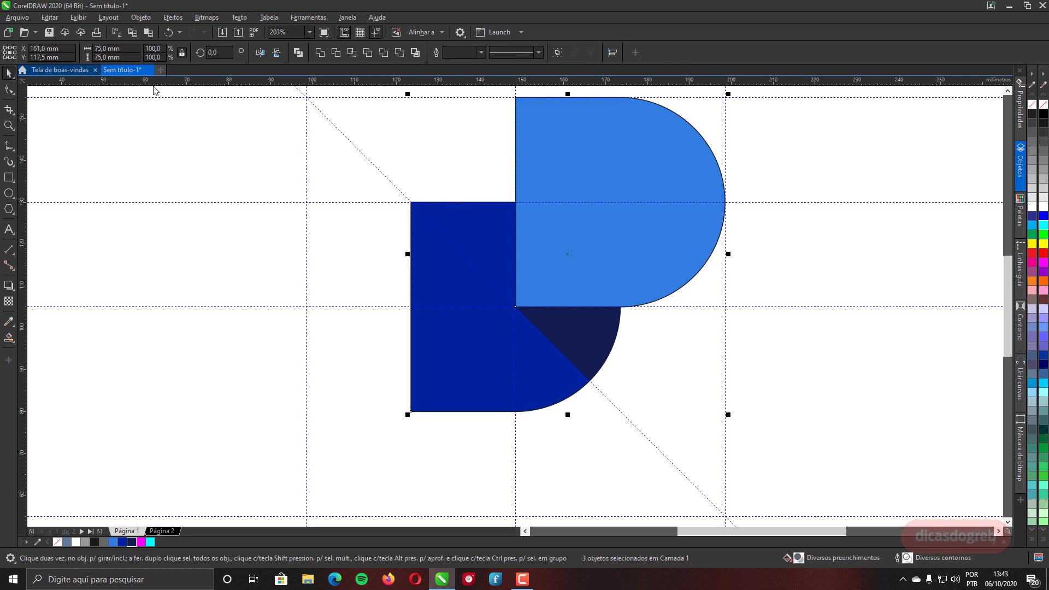
{"action": "right_click", "coordinate": [1043, 106]}
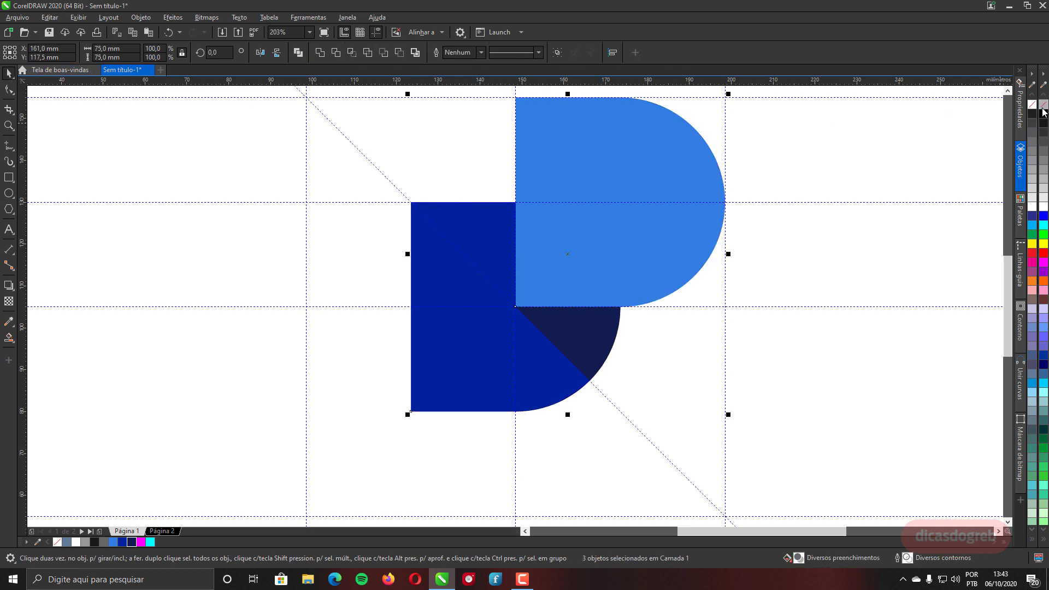
{"action": "left_click", "coordinate": [824, 174]}
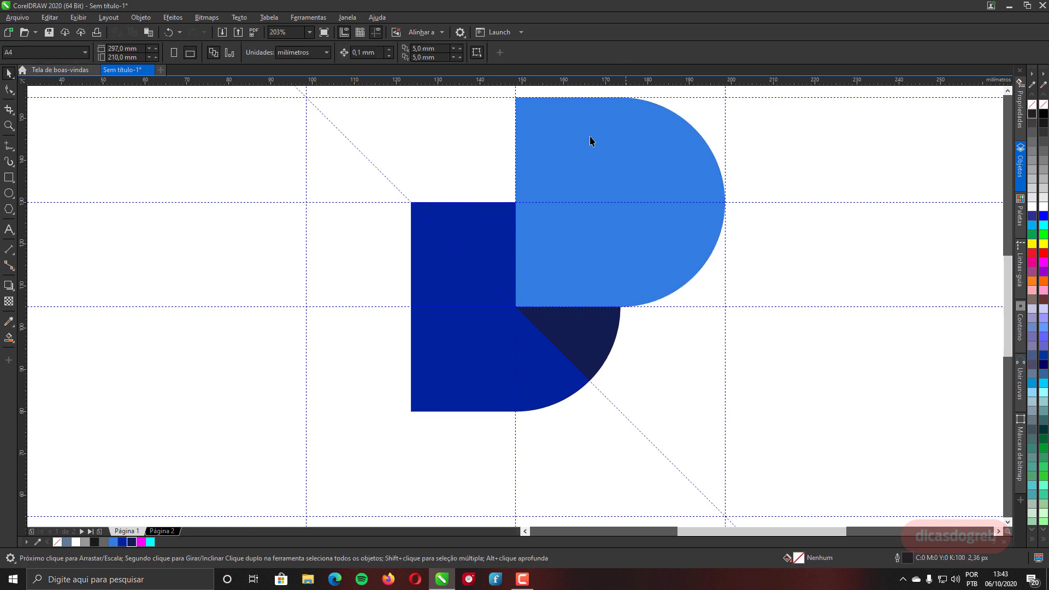
{"action": "left_click", "coordinate": [375, 33]}
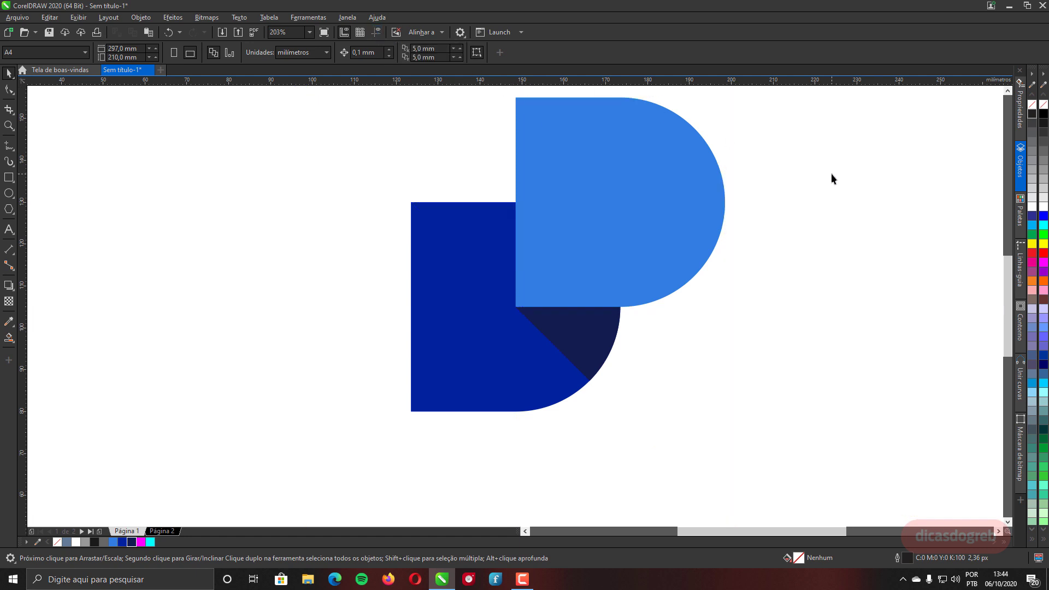
{"action": "key", "text": "F3"}
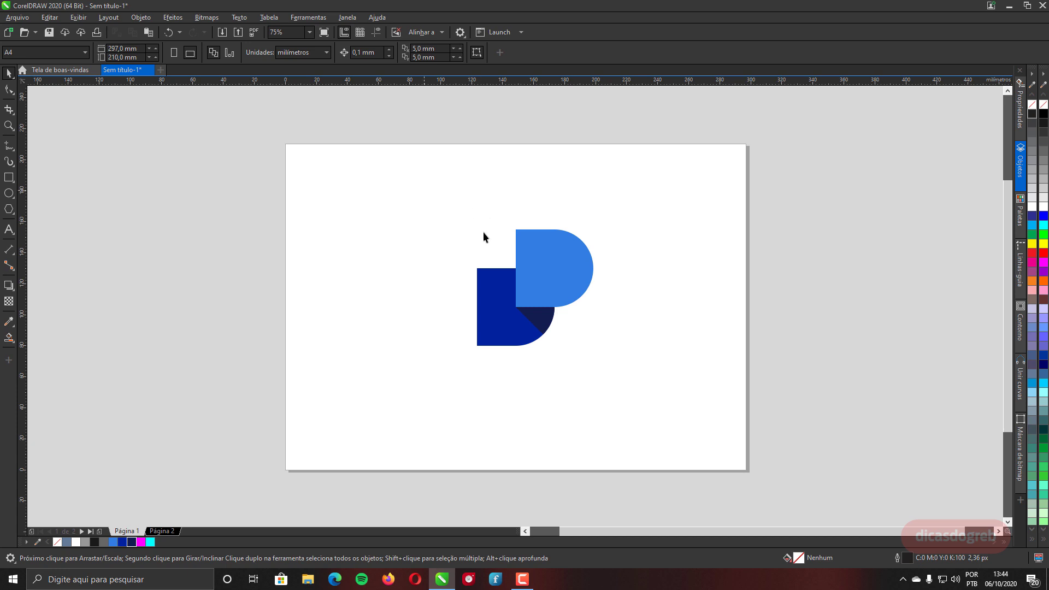
Group the three shapes into one symbol centred on the page and enlarge it proportionally to about 124 mm wide.
{"action": "left_click_drag", "start_coordinate": [709, 409], "coordinate": [711, 409]}
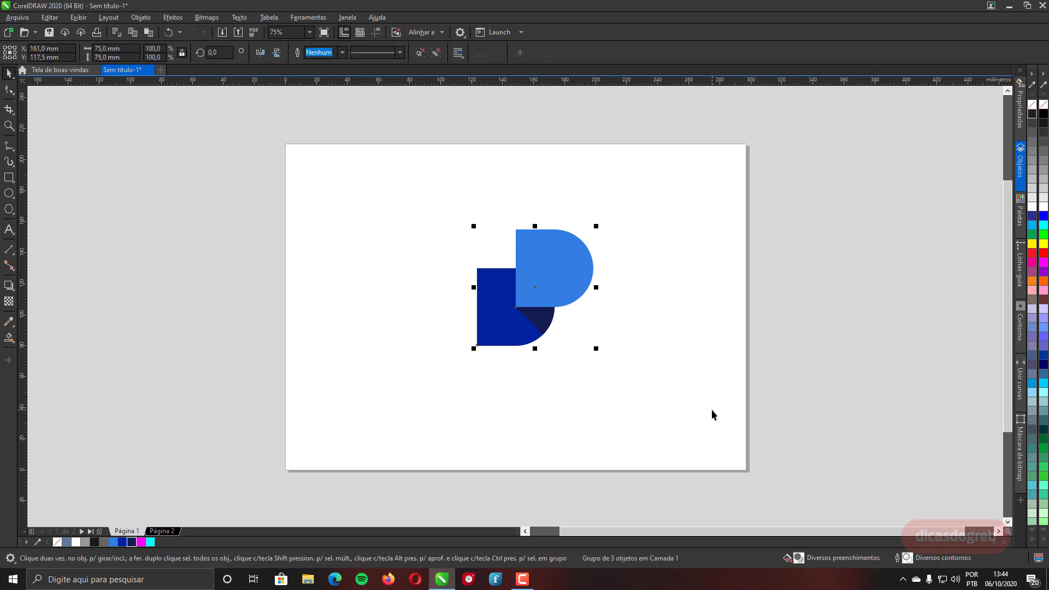
{"action": "key", "text": "p"}
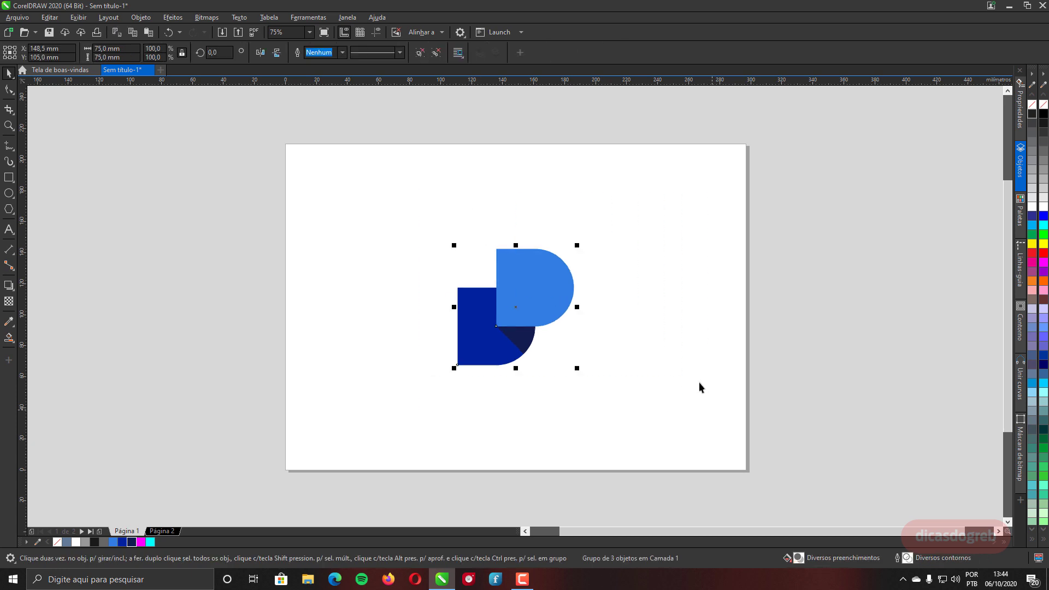
{"action": "key", "text": "z"}
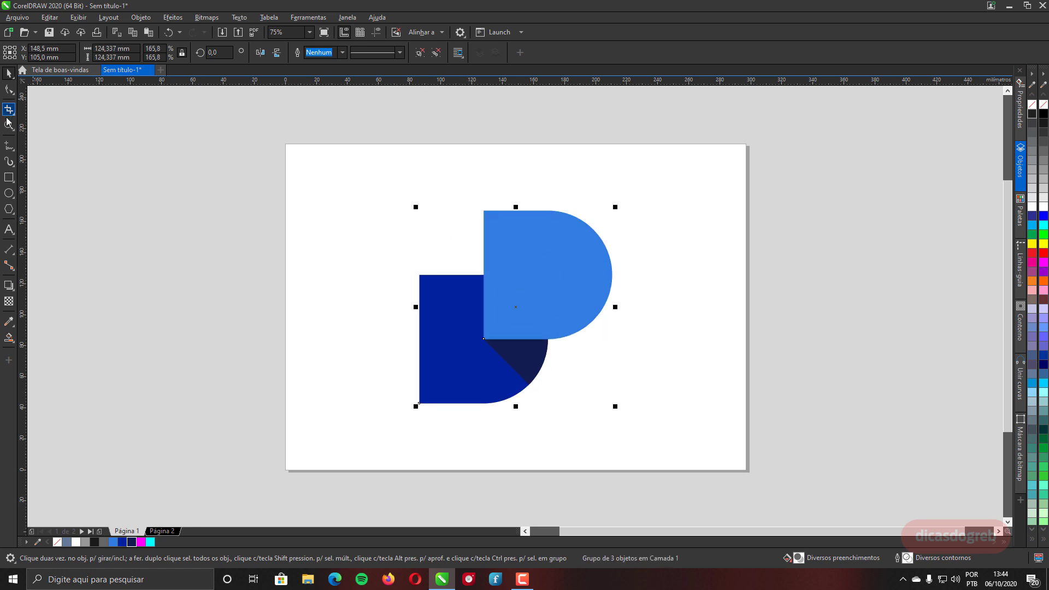
{"action": "left_click", "coordinate": [165, 53]}
{"action": "left_click", "coordinate": [9, 72]}
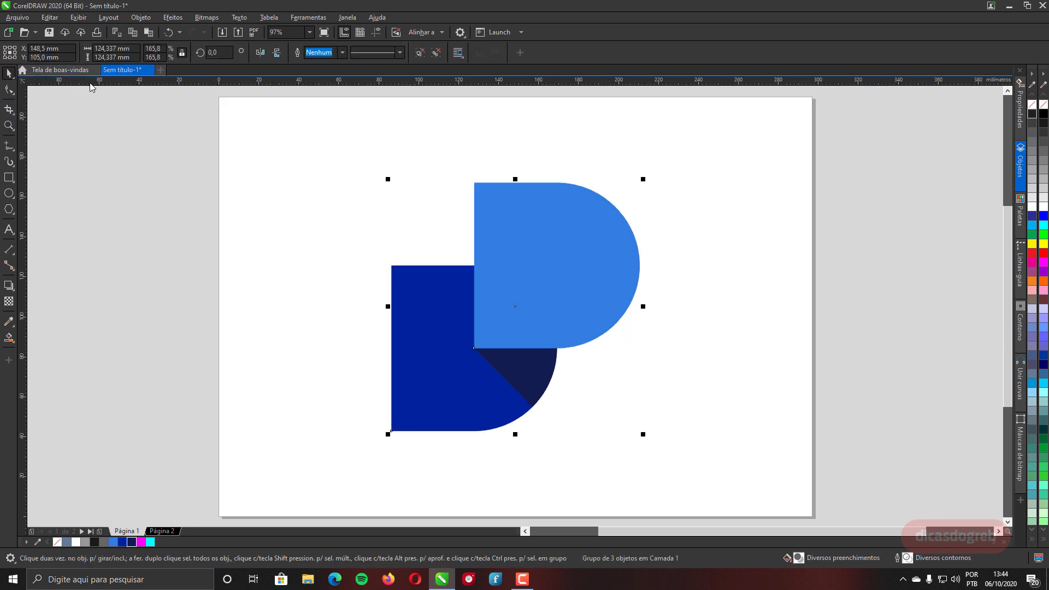
{"action": "left_click", "coordinate": [720, 315]}
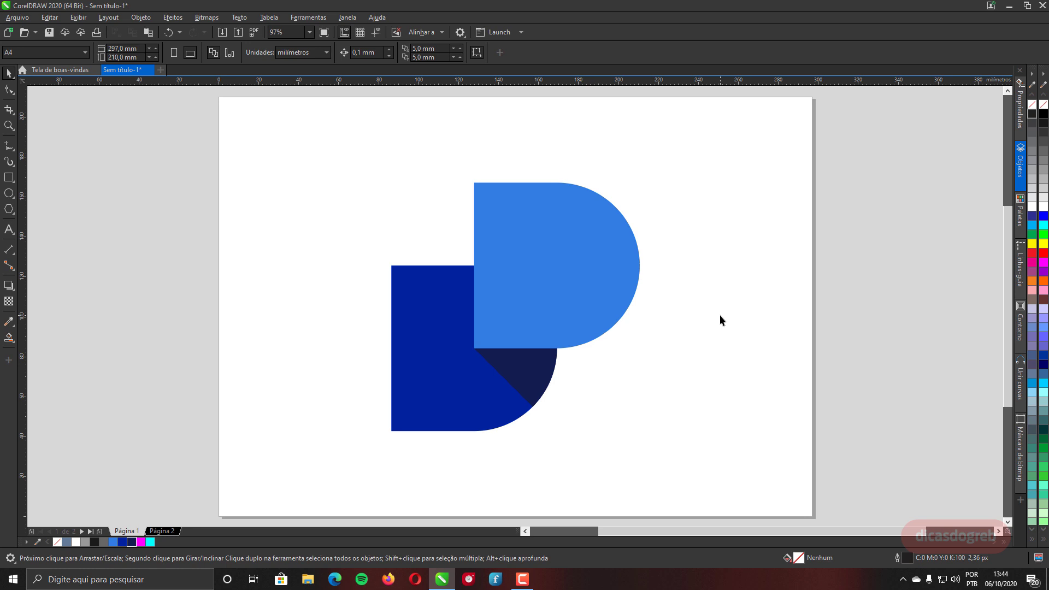
Check the Dossier reference logo on page 2, return to page 1 and insert a blank page after it.
{"action": "key", "text": "Page_Up"}
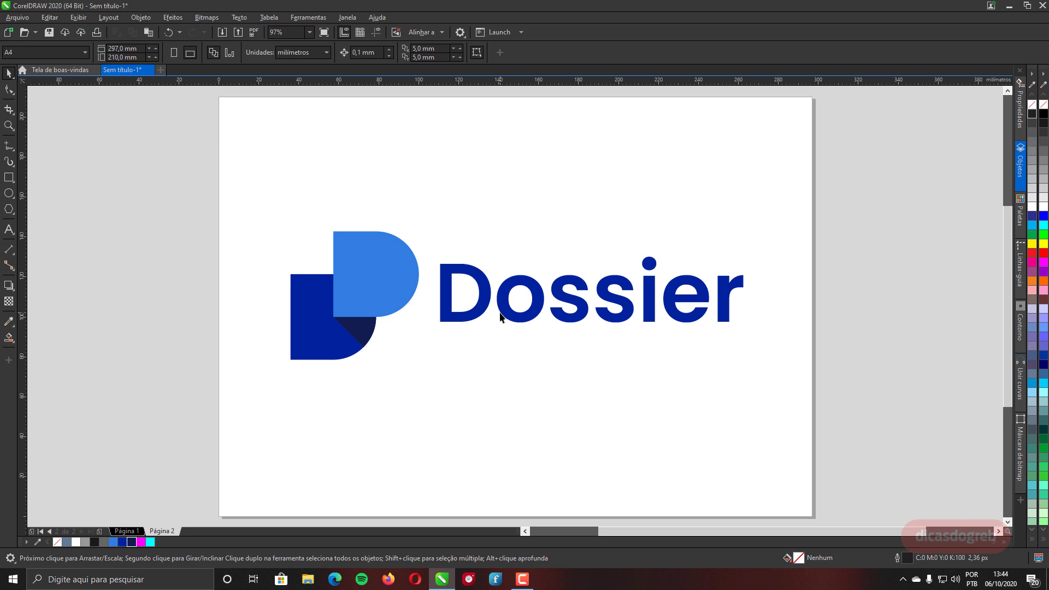
{"action": "key", "text": "Page_Up"}
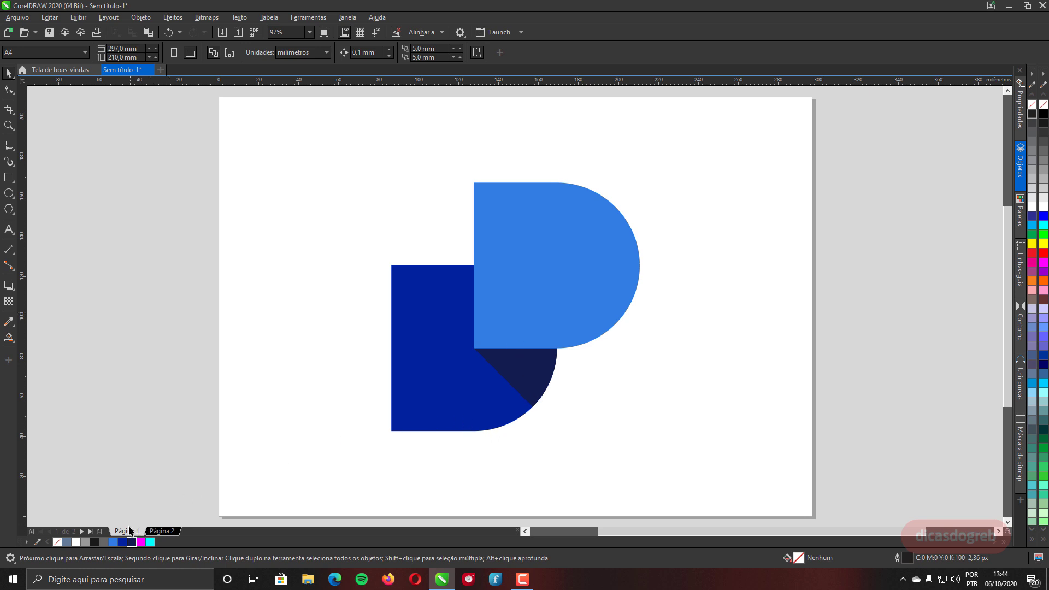
{"action": "left_click", "coordinate": [103, 531]}
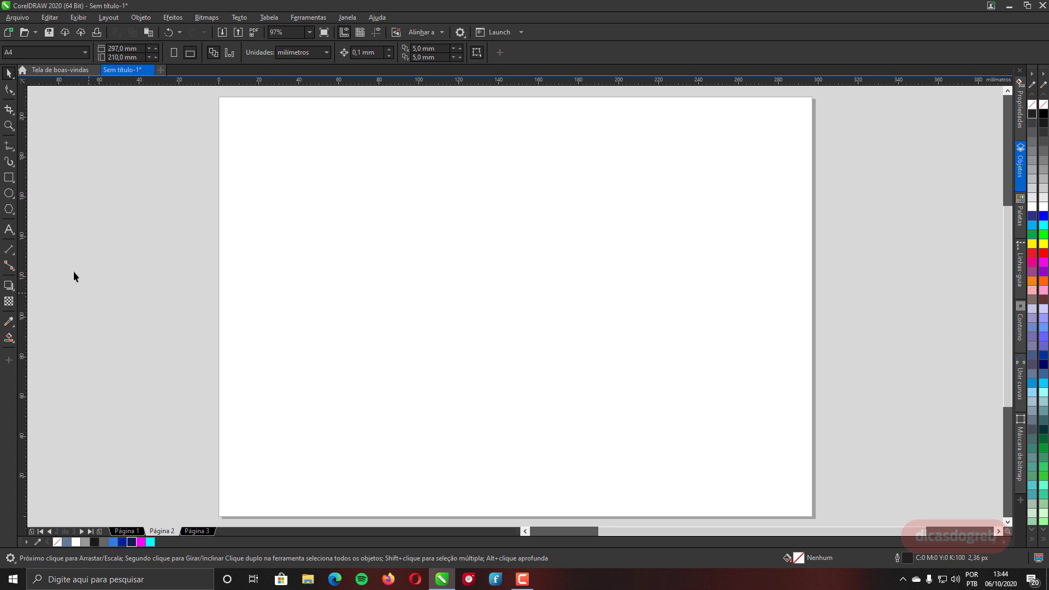
Draw a square near the middle of the blank page and set its size to 50 × 50 mm.
{"action": "left_click", "coordinate": [9, 177]}
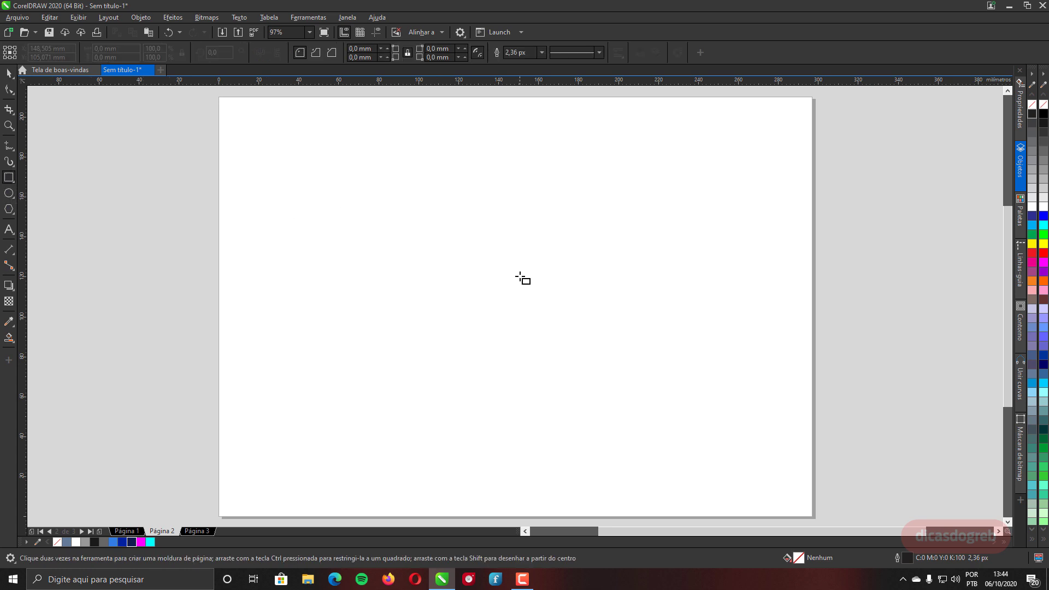
{"action": "left_click_drag", "start_coordinate": [518, 280], "coordinate": [572, 336]}
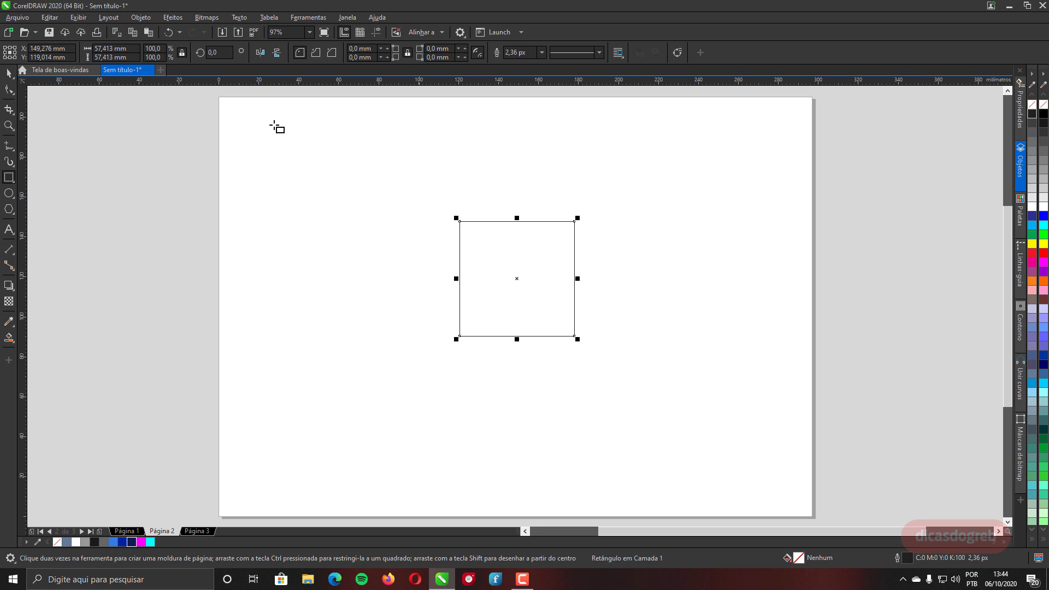
{"action": "left_click", "coordinate": [127, 49]}
{"action": "type", "text": "50"}
{"action": "left_click", "coordinate": [59, 48]}
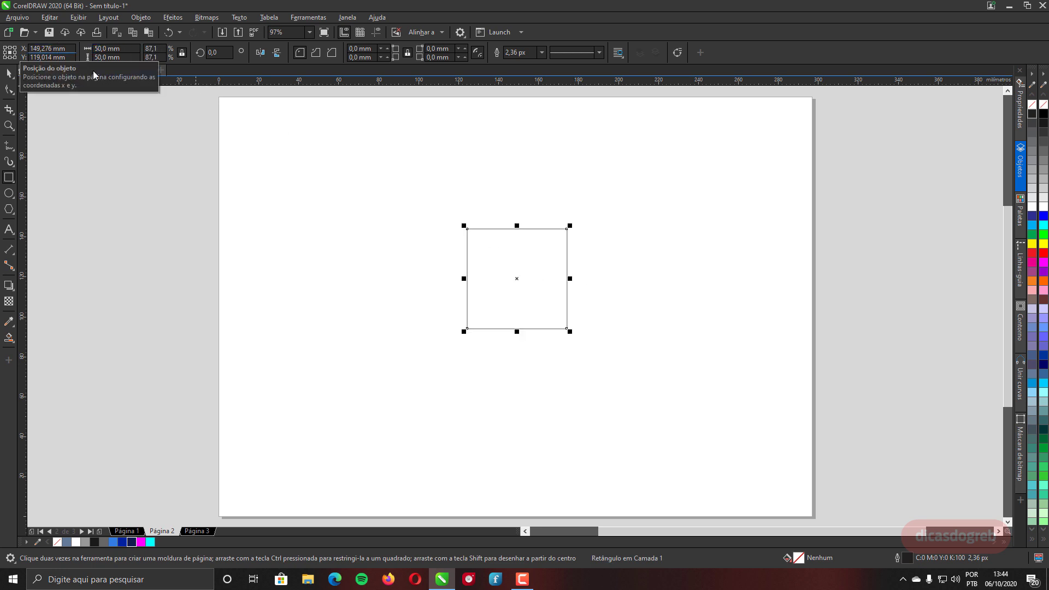
Round the square's two right corners to a 25 mm radius so it forms a D shape.
{"action": "left_click", "coordinate": [9, 90]}
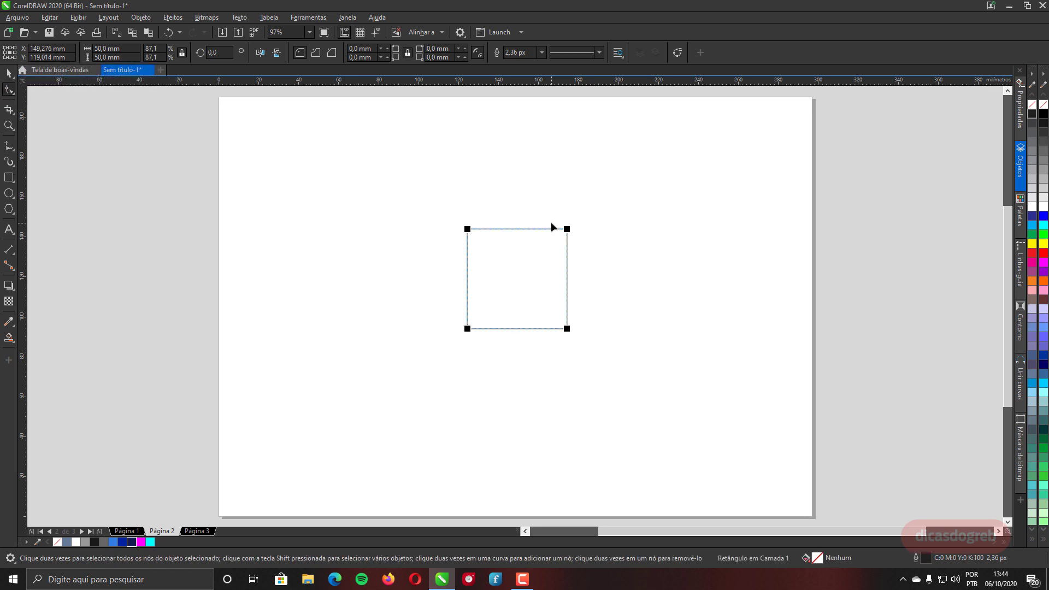
{"action": "left_click_drag", "start_coordinate": [568, 230], "coordinate": [467, 198]}
{"action": "left_click_drag", "start_coordinate": [566, 329], "coordinate": [477, 319]}
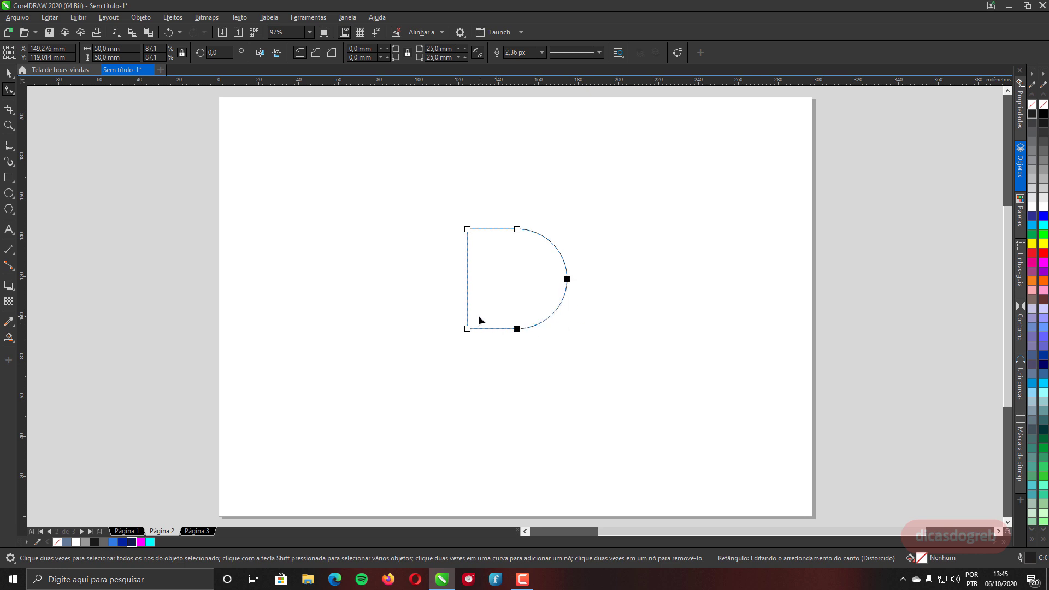
Duplicate the D and snap the copy 25 mm lower and 25 mm further left, its top middle node on the original's left edge.
{"action": "key", "text": "space"}
{"action": "left_click", "coordinate": [426, 34]}
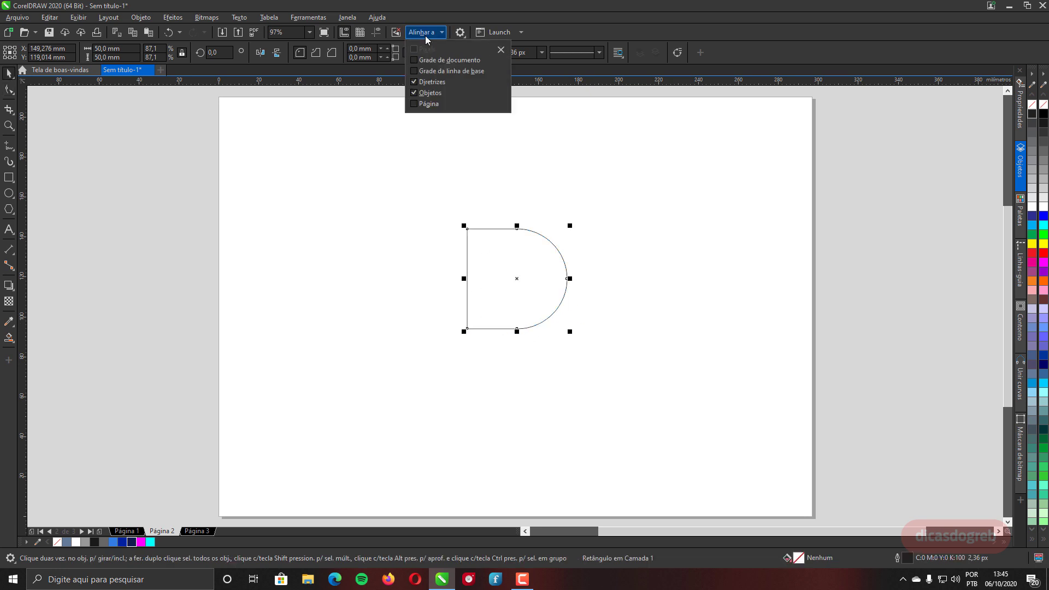
{"action": "left_click", "coordinate": [426, 34]}
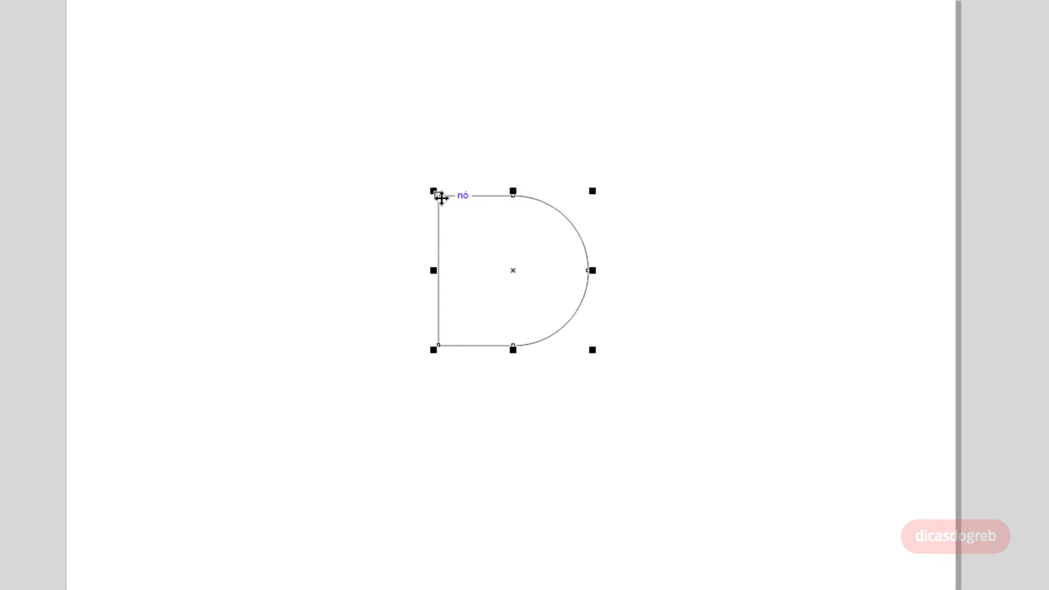
{"action": "left_click_drag", "start_coordinate": [440, 196], "coordinate": [439, 269]}
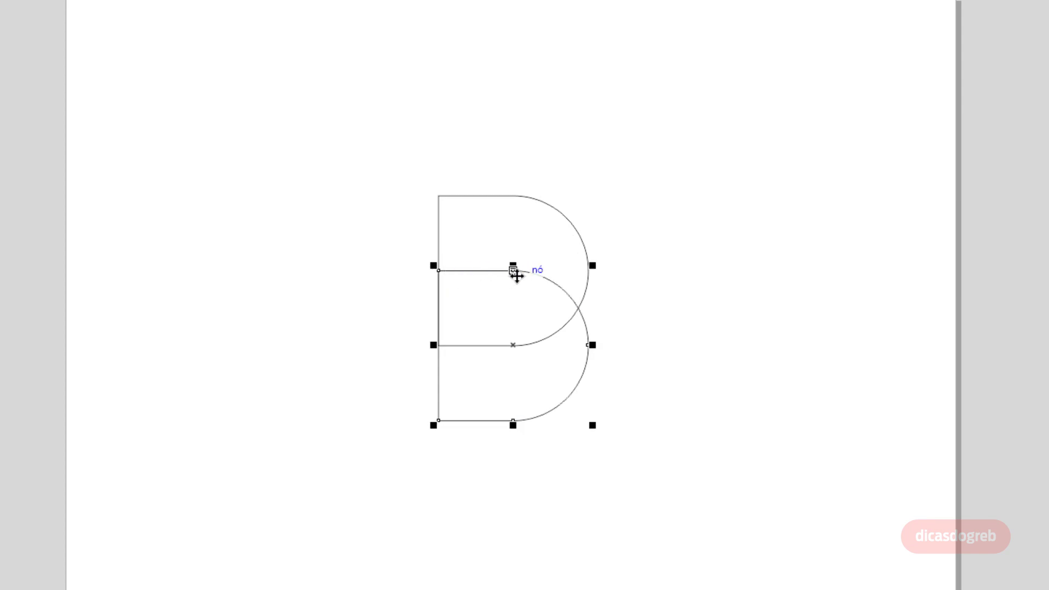
{"action": "left_click_drag", "start_coordinate": [517, 275], "coordinate": [442, 274]}
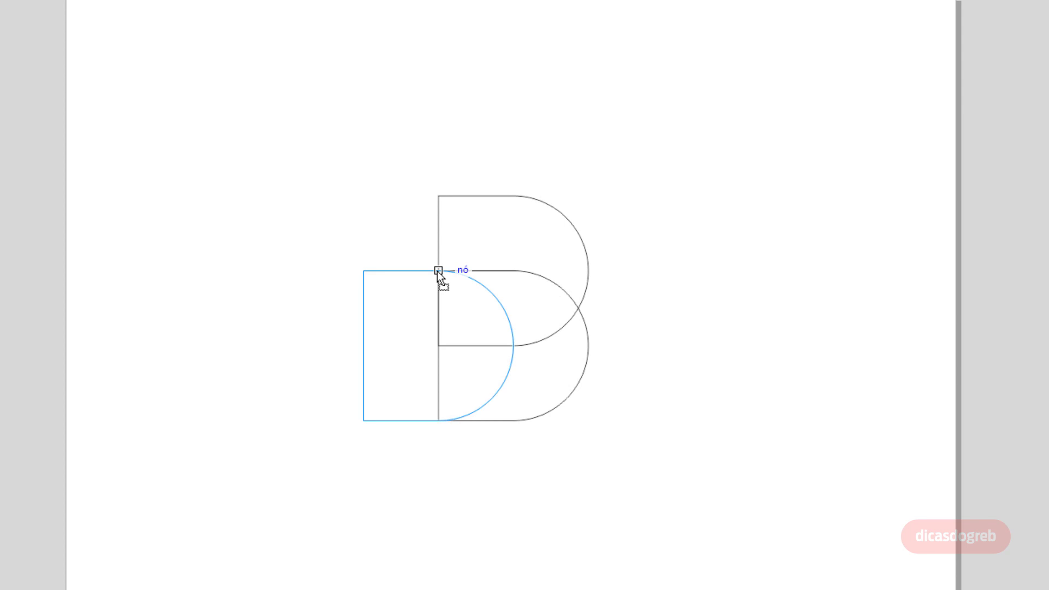
{"action": "left_click_drag", "start_coordinate": [437, 271], "coordinate": [439, 271]}
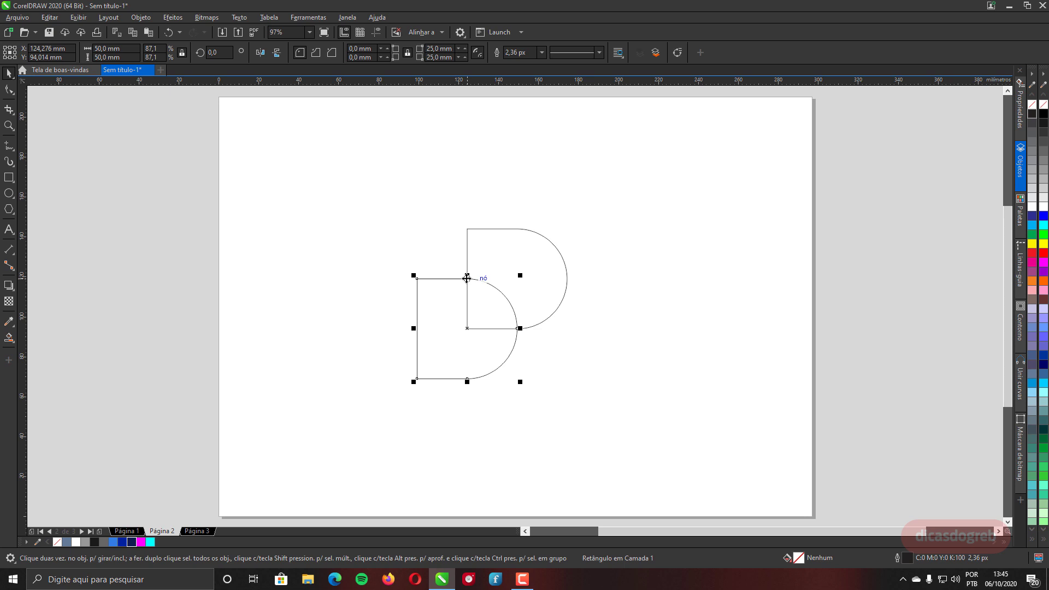
Draw a 45° diagonal line from the upper D's lower-left corner down past the lower D's curve, about 27 mm wide and high.
{"action": "scroll", "coordinate": [479, 303], "scroll_direction": "up", "scroll_amount": 3}
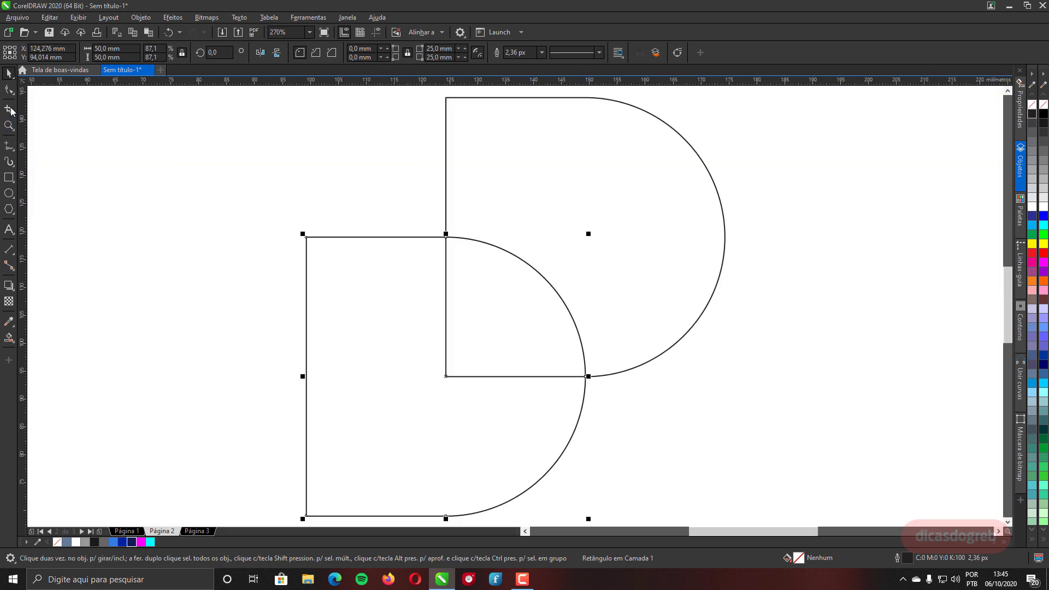
{"action": "left_click", "coordinate": [8, 146]}
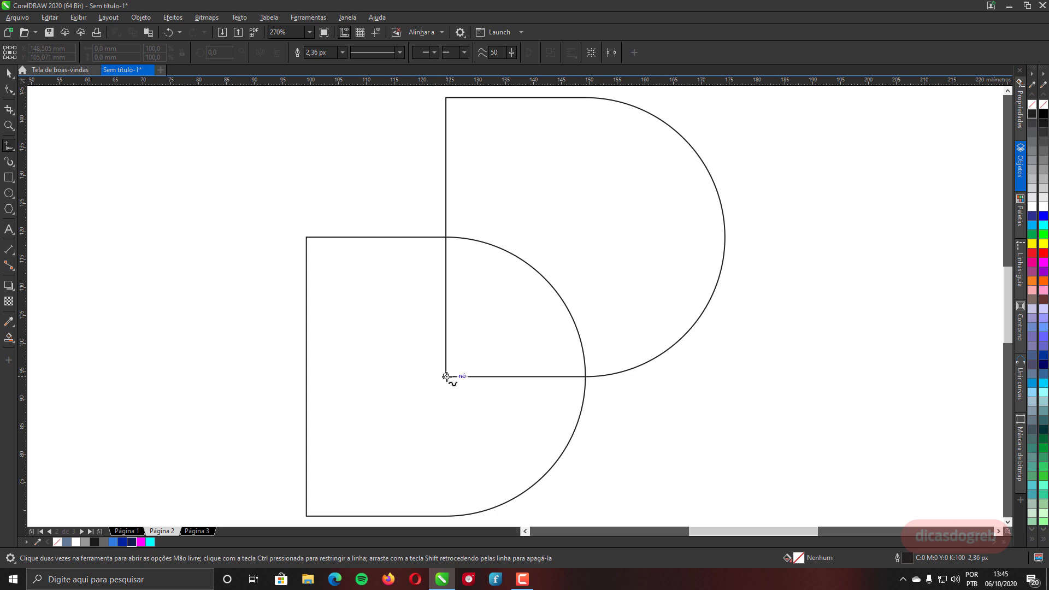
{"action": "left_click", "coordinate": [446, 377]}
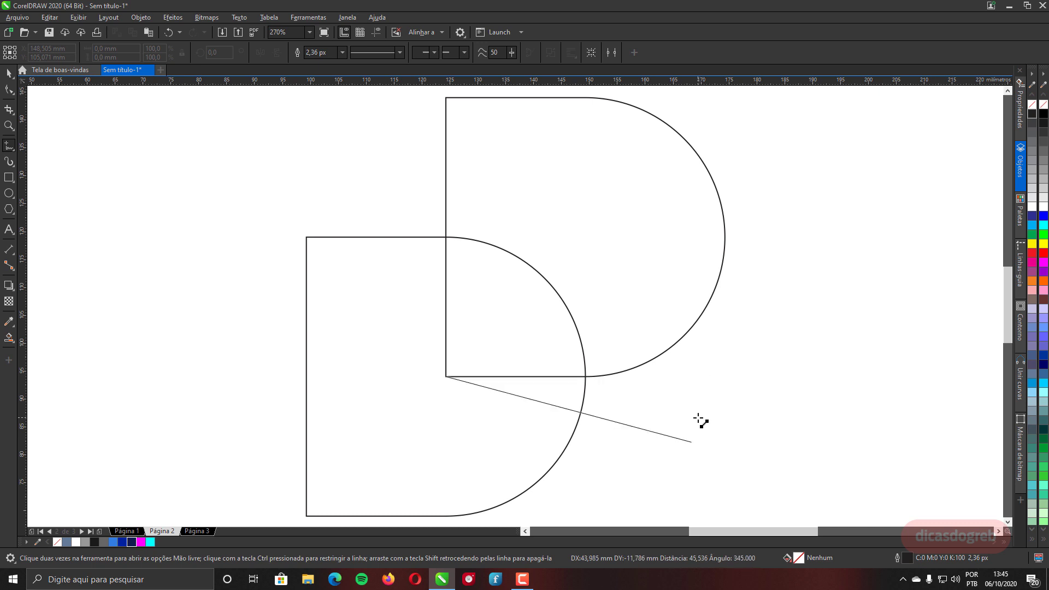
{"action": "left_click", "coordinate": [614, 511], "text": "ctrl"}
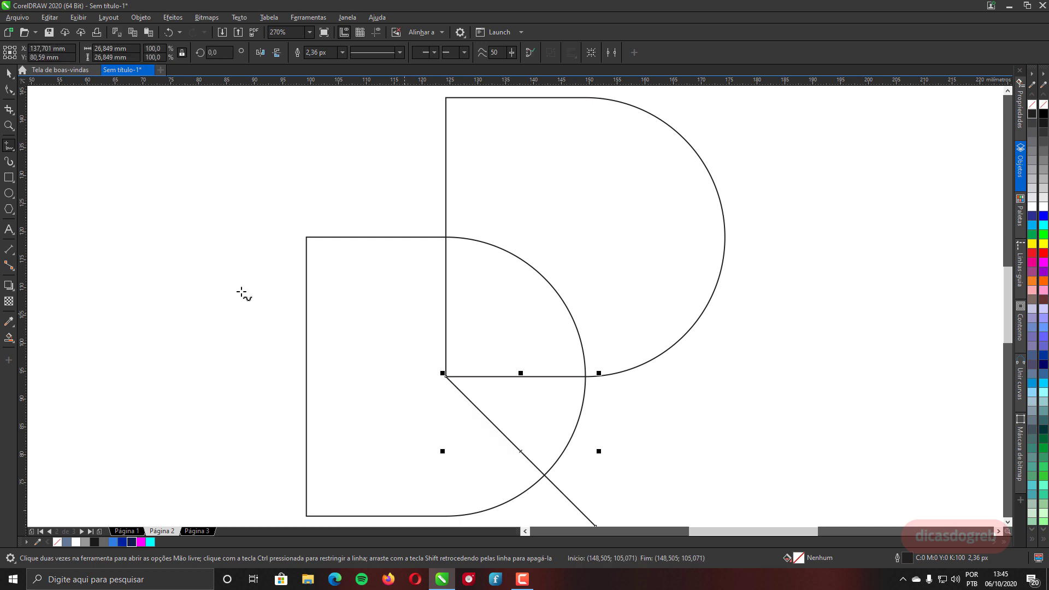
Create a wedge shape with Smart Fill in the area between the diagonal line, the upper D's bottom edge and the lower D's curve.
{"action": "left_click", "coordinate": [9, 337]}
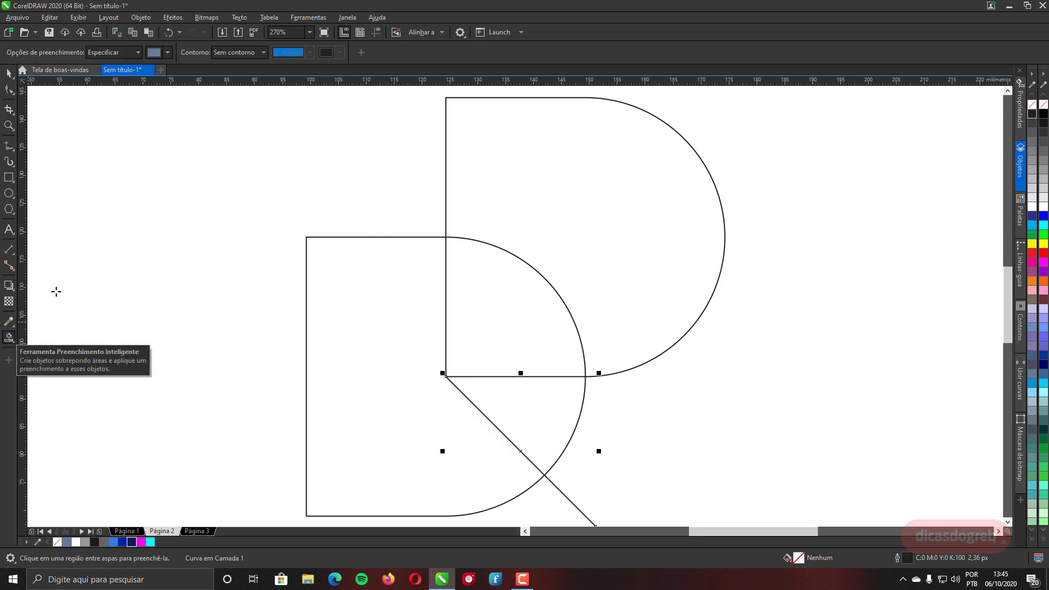
{"action": "left_click", "coordinate": [536, 414]}
{"action": "key", "text": "space"}
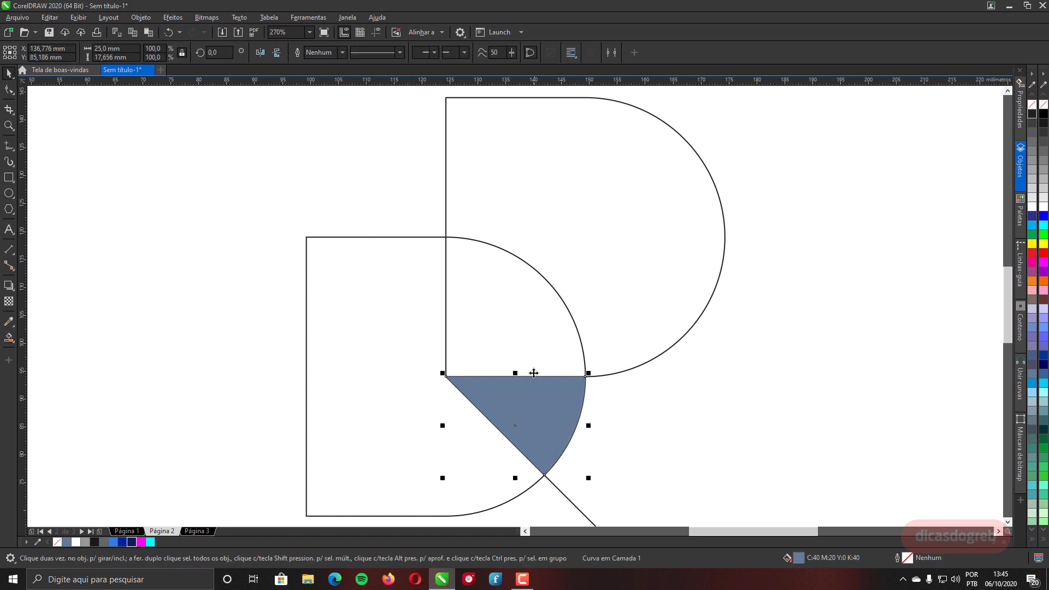
Fill the upper D with #307EE2, the lower D with #00229D and the wedge with #141B4F.
{"action": "left_click", "coordinate": [607, 313]}
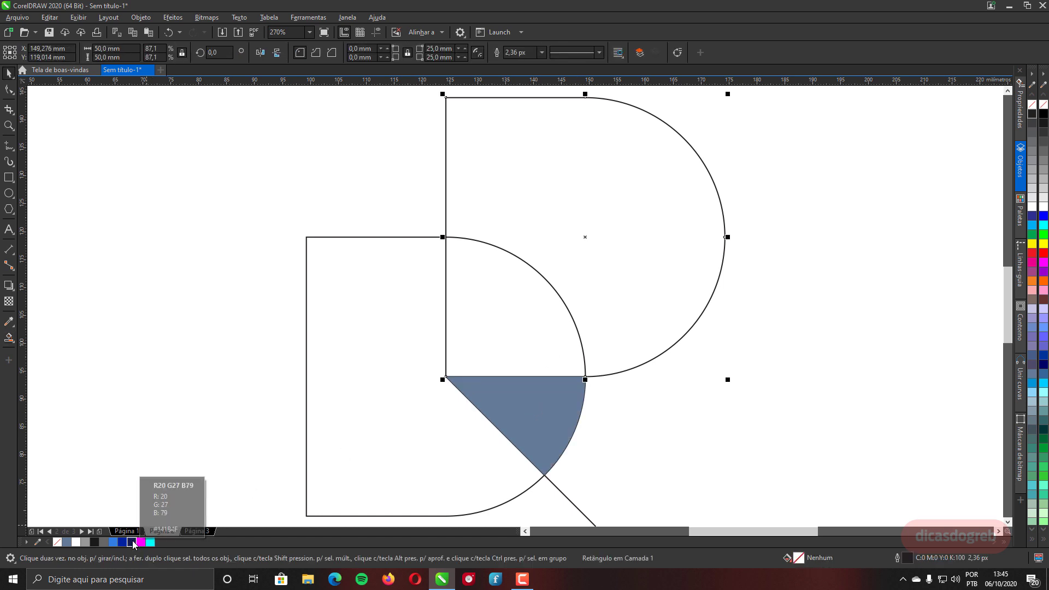
{"action": "left_click", "coordinate": [114, 542]}
{"action": "left_click", "coordinate": [306, 483]}
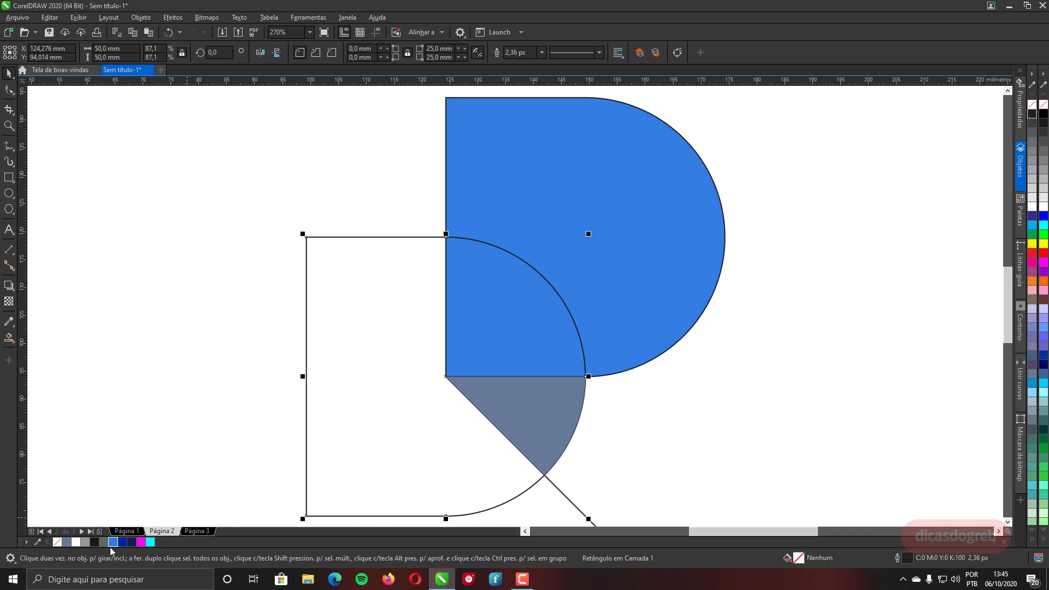
{"action": "left_click", "coordinate": [122, 542]}
{"action": "left_click", "coordinate": [554, 448]}
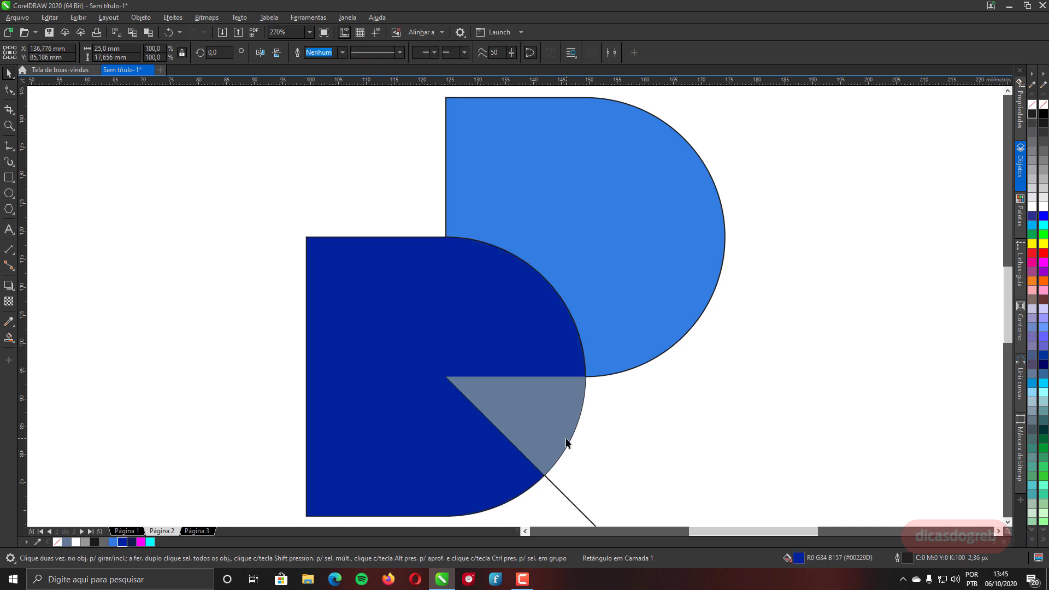
{"action": "left_click", "coordinate": [131, 542]}
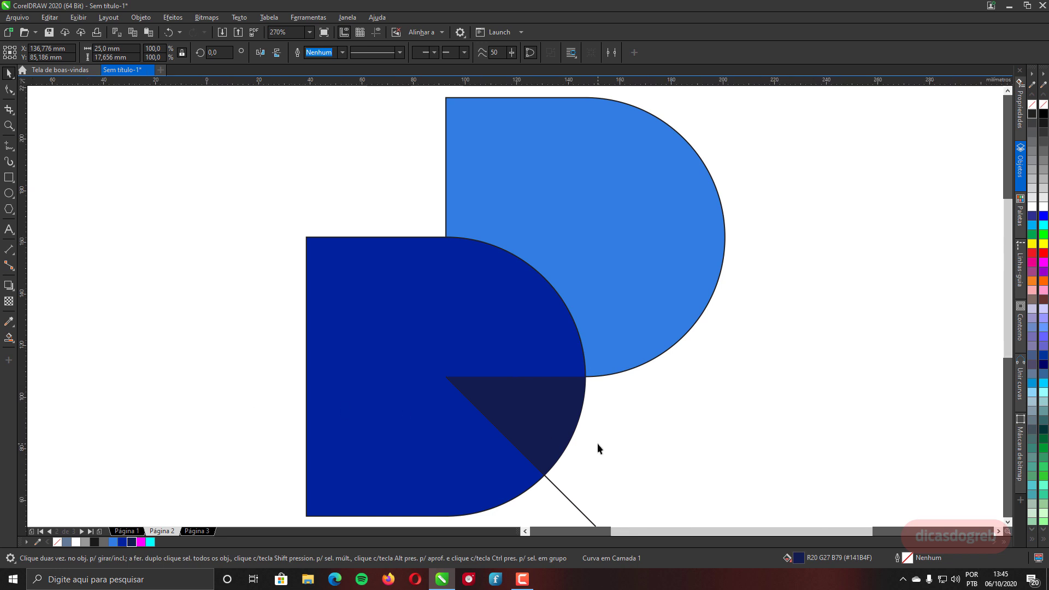
Delete the diagonal construction line.
{"action": "scroll", "coordinate": [597, 445], "scroll_direction": "down", "scroll_amount": 3}
{"action": "left_click_drag", "start_coordinate": [621, 462], "coordinate": [588, 485]}
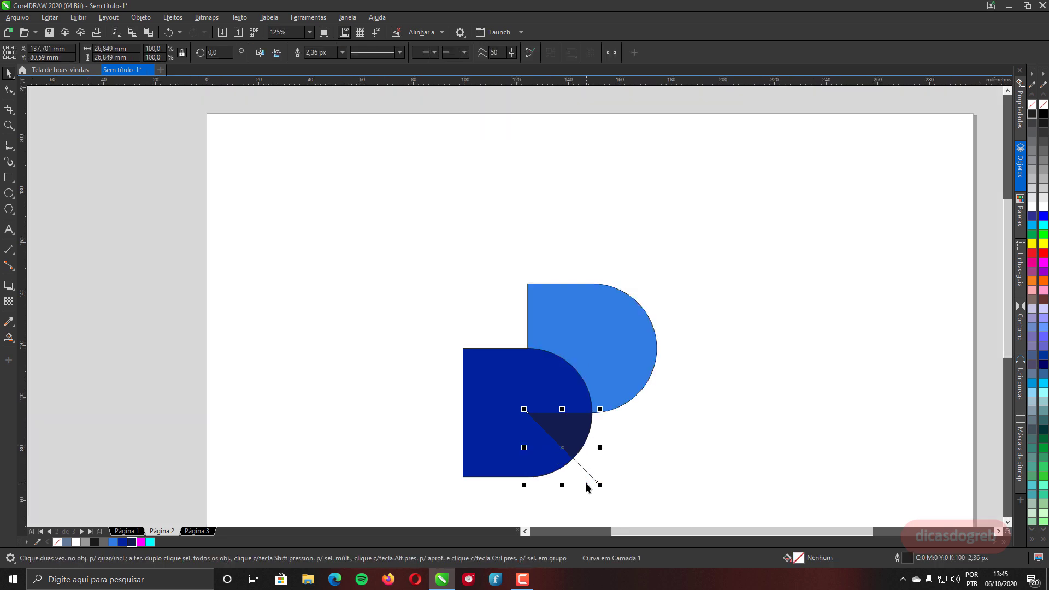
{"action": "key", "text": "Delete"}
Remove the outlines from all three shapes and bring the upper D to the front.
{"action": "key", "text": "ctrl+a"}
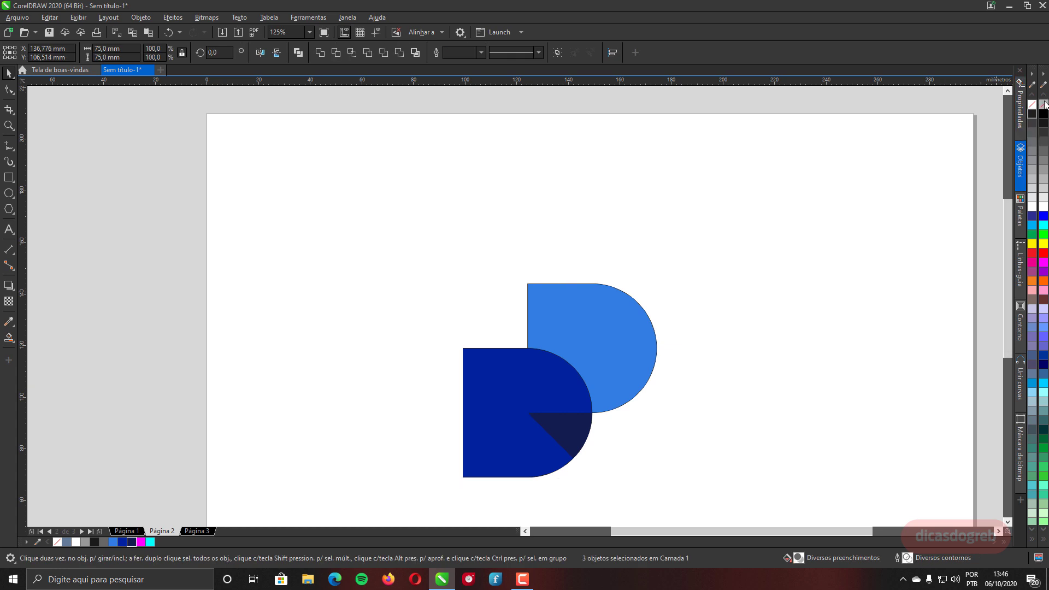
{"action": "left_click", "coordinate": [639, 307]}
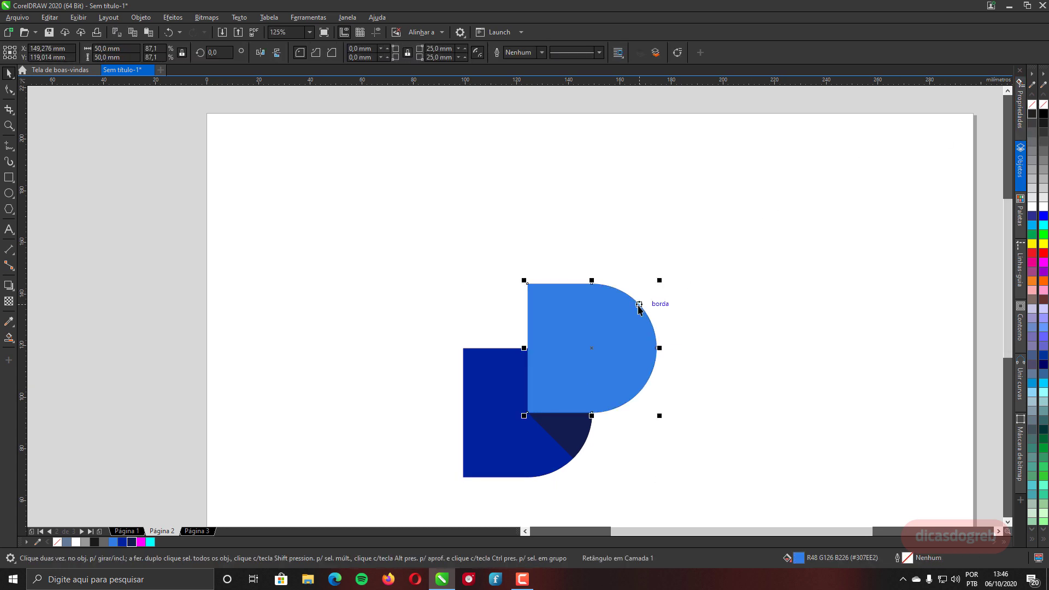
{"action": "left_click", "coordinate": [386, 244]}
Group the three shapes into one symbol centred on the page and return to page 1.
{"action": "left_click_drag", "start_coordinate": [351, 225], "coordinate": [736, 516]}
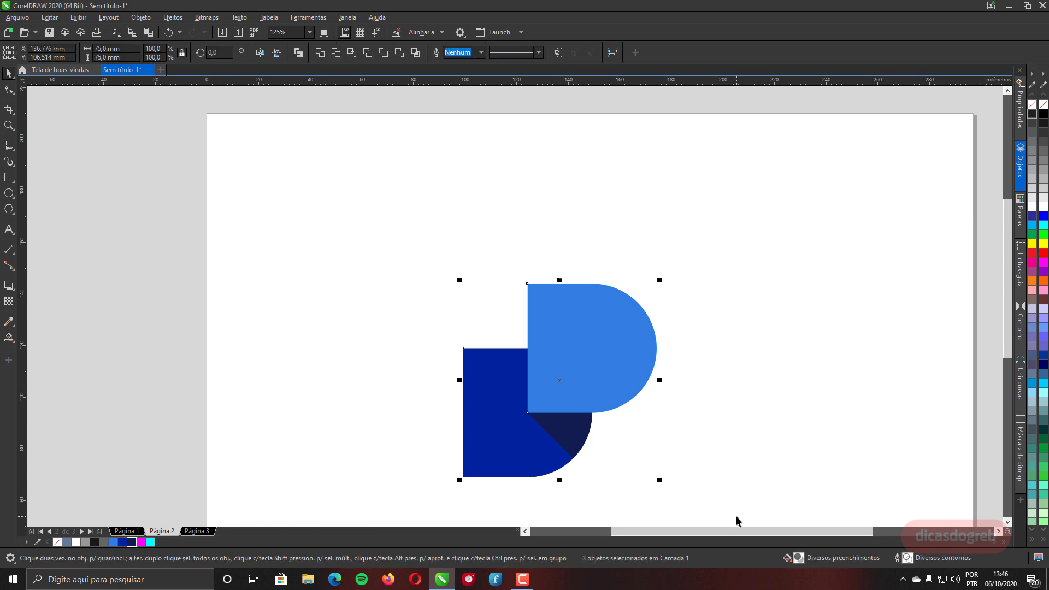
{"action": "key", "text": "ctrl+g"}
{"action": "key", "text": "shift+F2"}
{"action": "key", "text": "F3"}
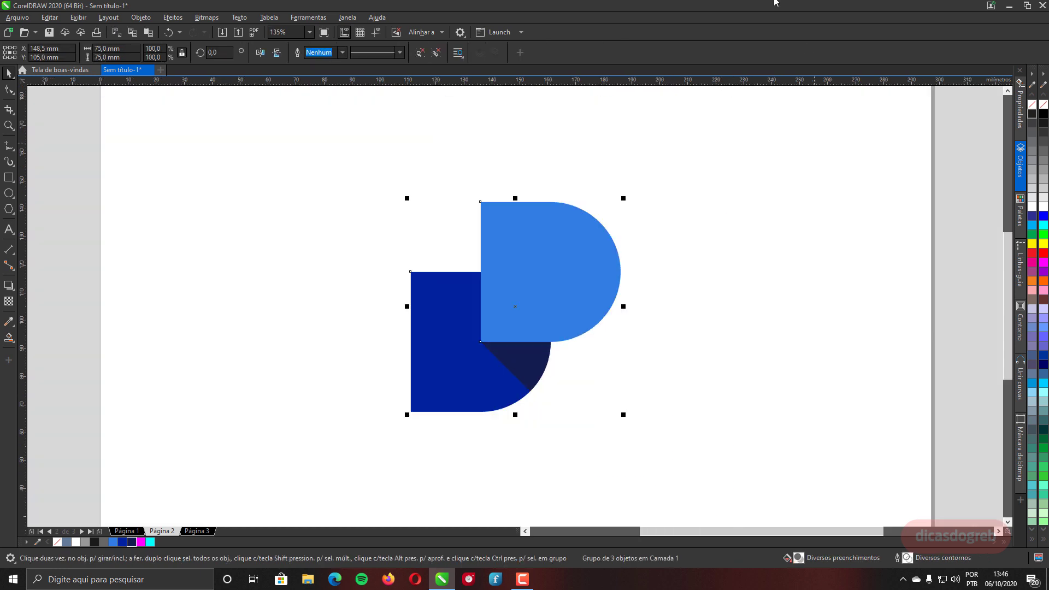
{"action": "key", "text": "Escape"}
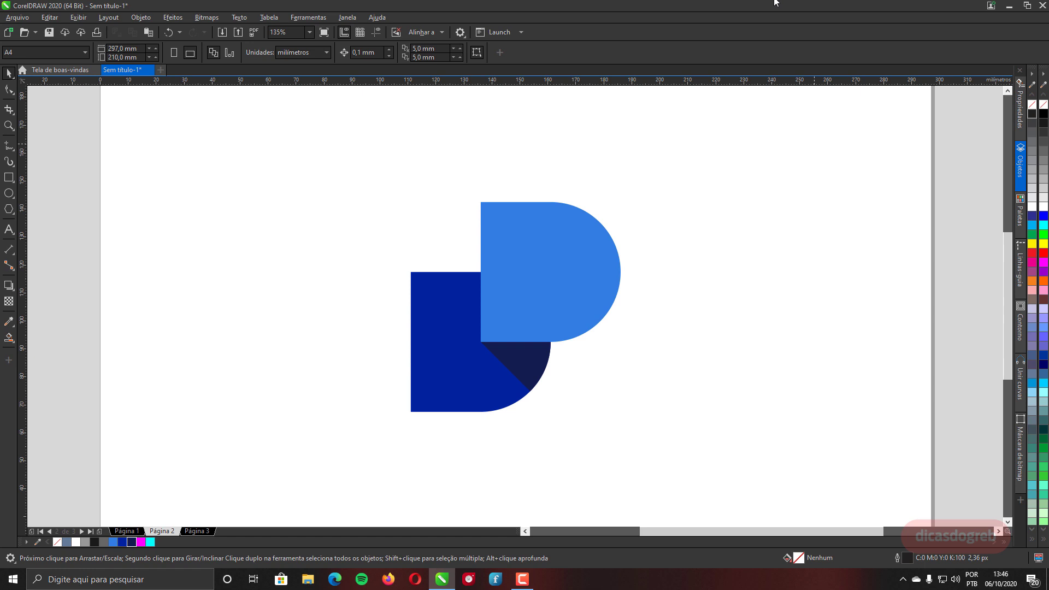
{"action": "key", "text": "Page_Up"}
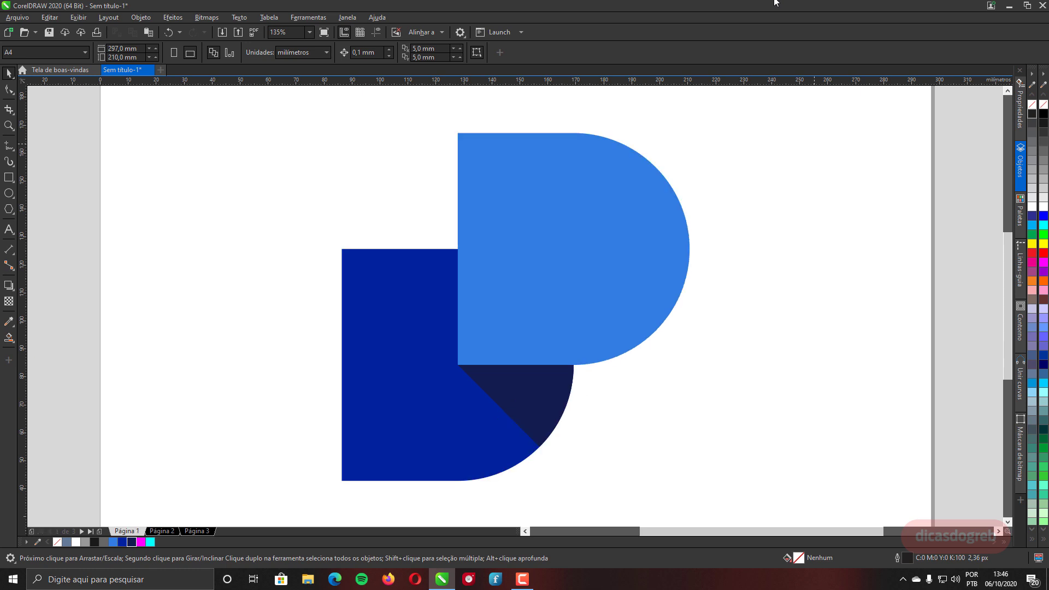